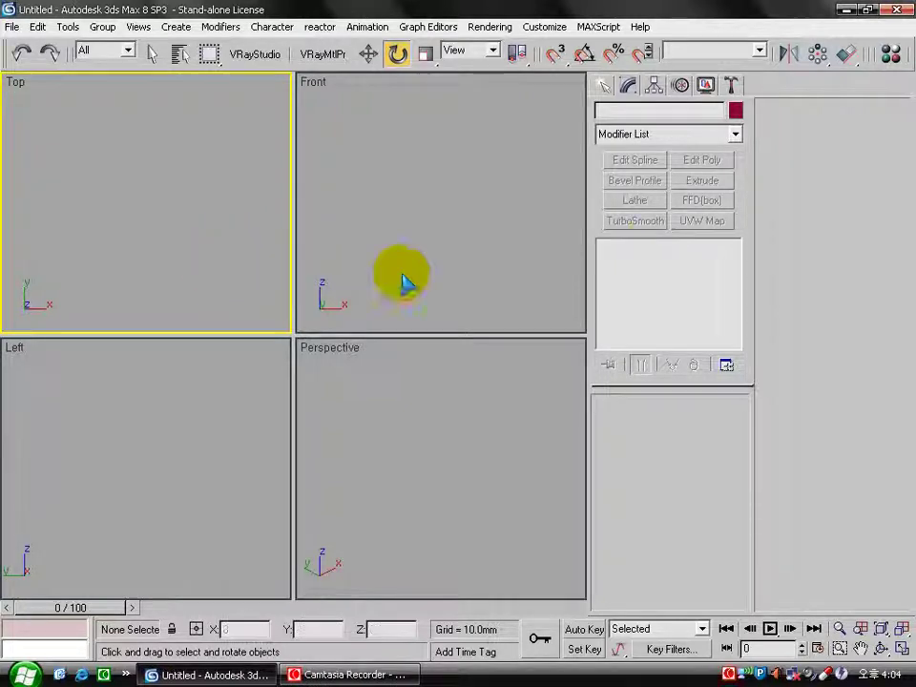
Create a cylinder by dragging it out in the Top viewport.
click(603, 85)
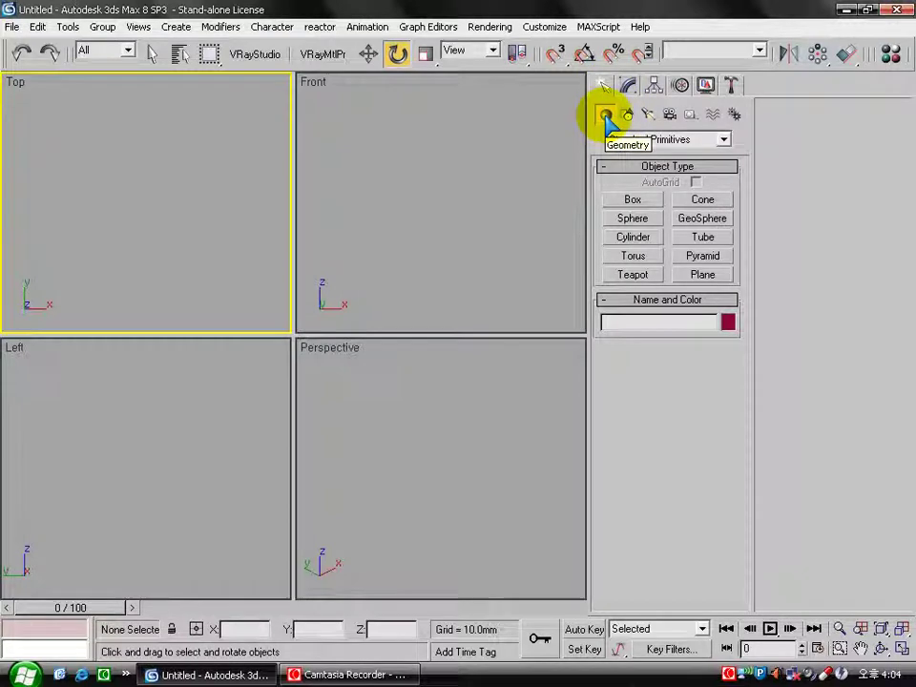
click(633, 236)
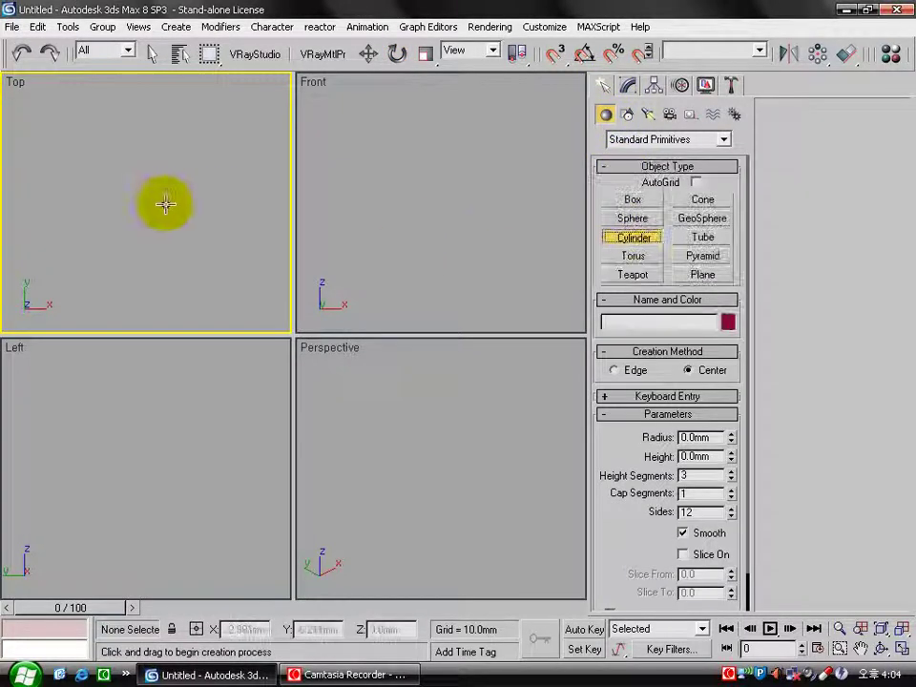
drag(154, 204, 192, 157)
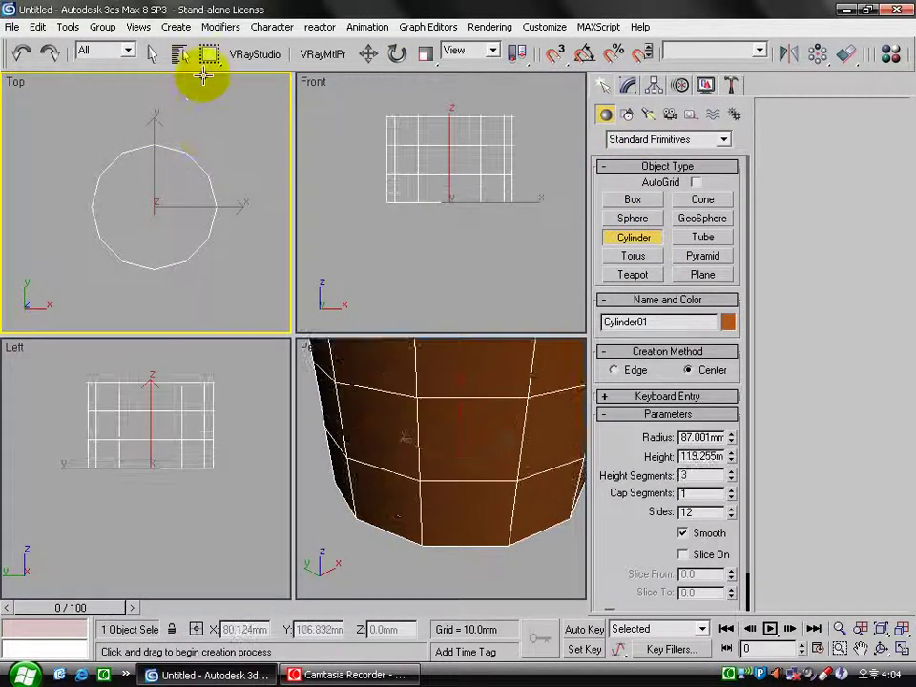
Set the cylinder to radius 40, height 80, 5 height segments and 2 cap segments.
double_click(695, 436)
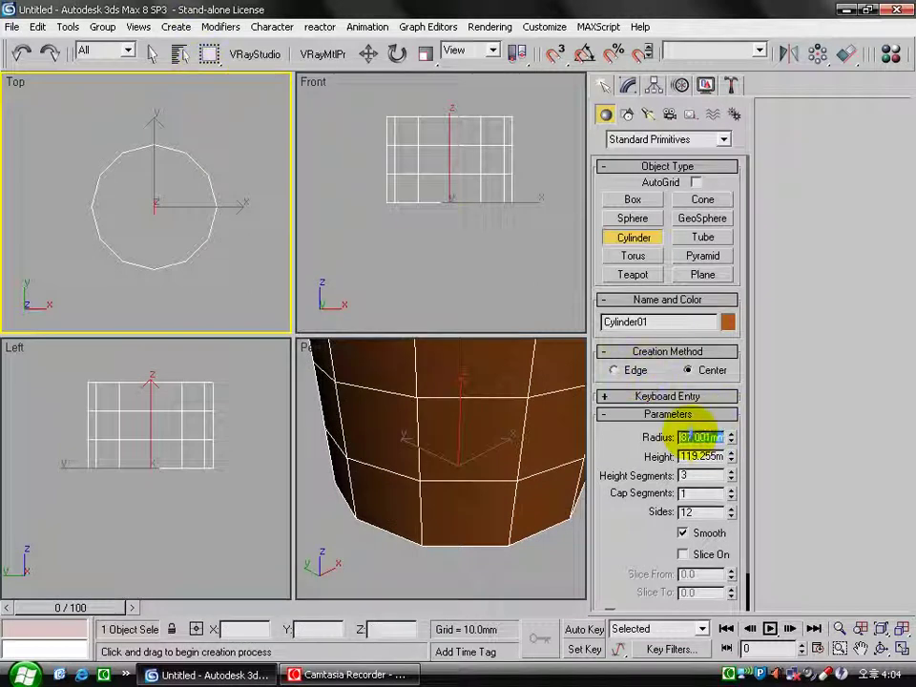
text(40)
key(Tab)
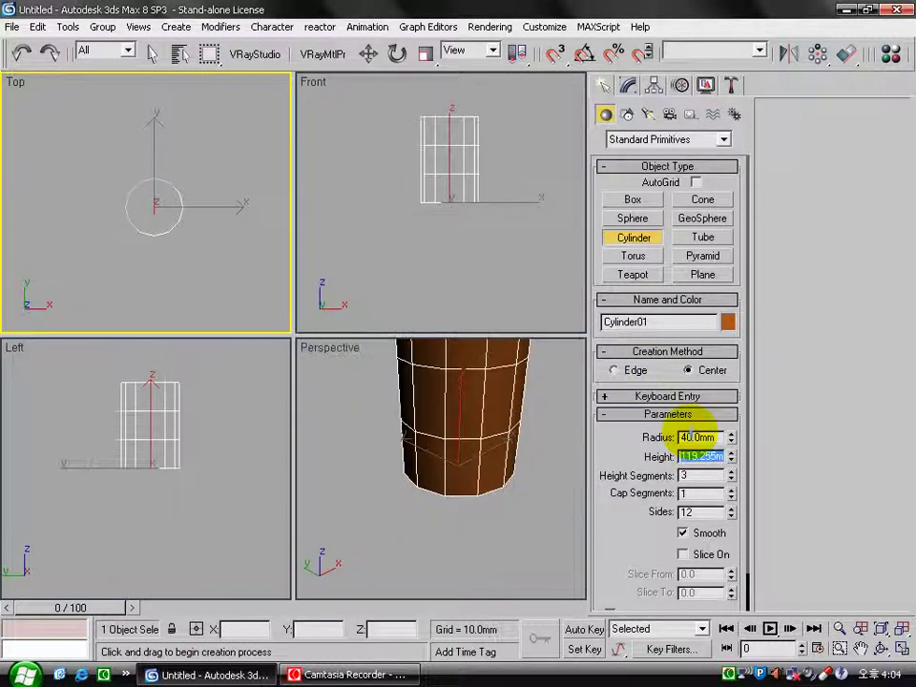
text(80)
key(Tab)
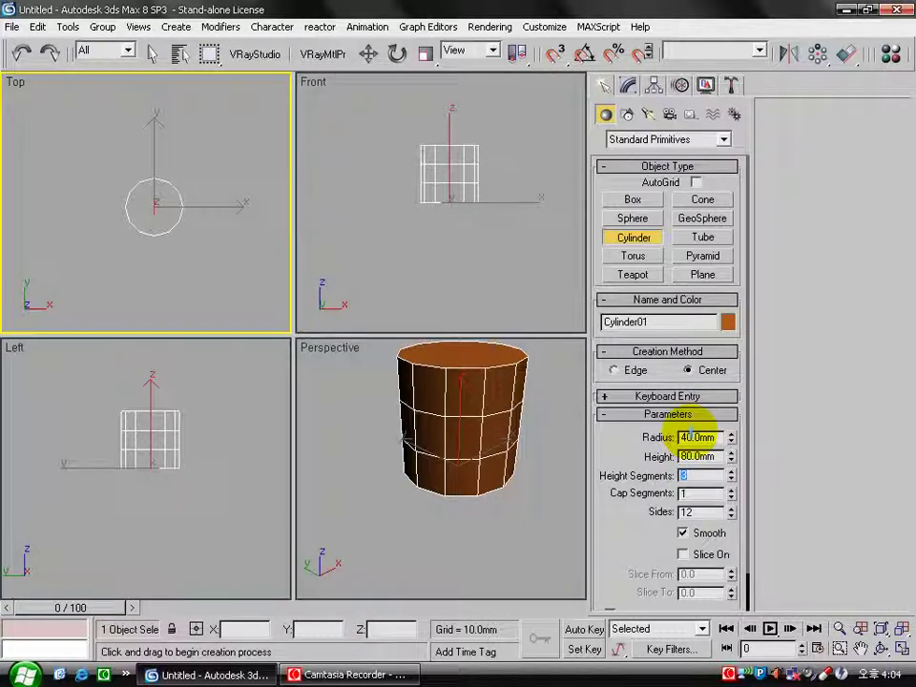
key(Tab)
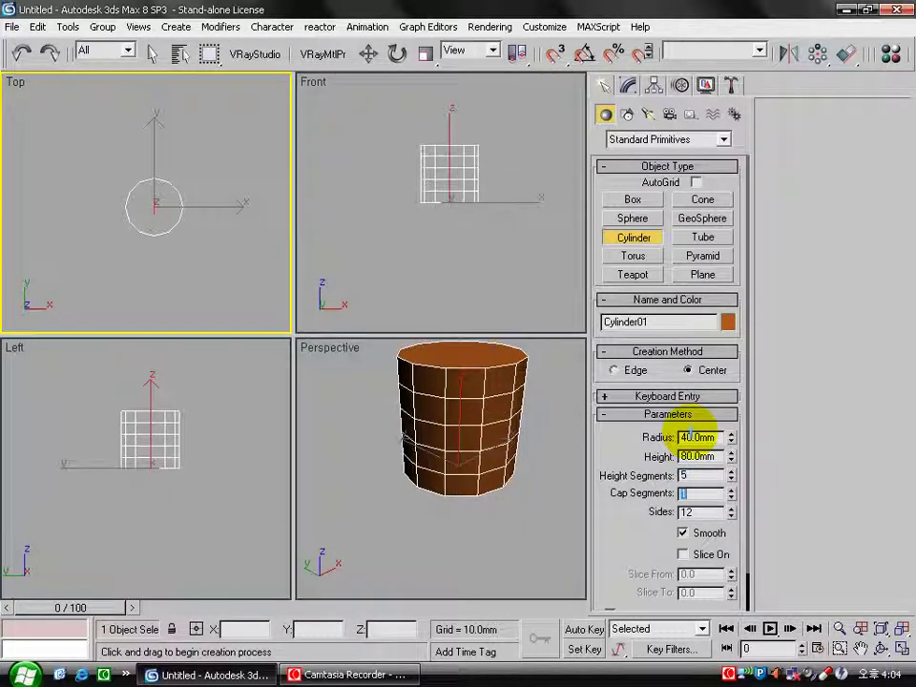
key(Tab)
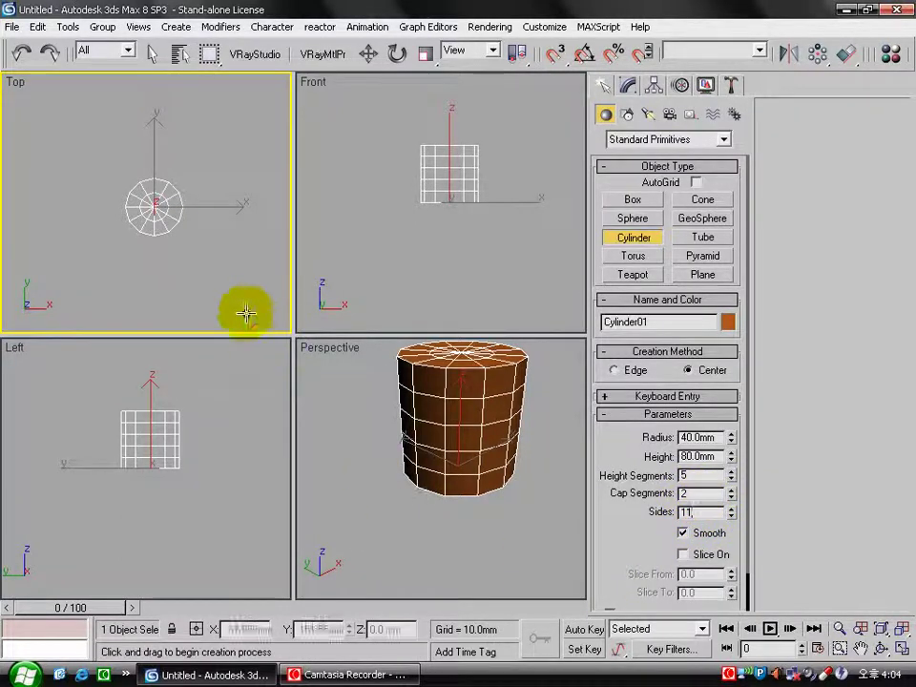
Activate Rotate mode and zoom all views to fit the 11-sided cylinder.
key(e)
key(ctrl+shift+z)
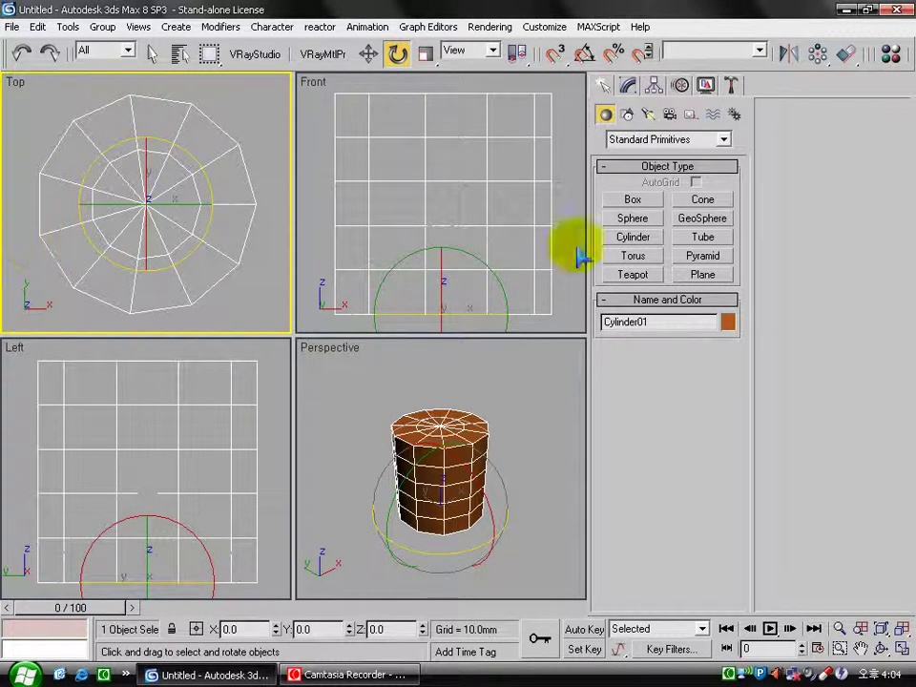
Add an Edit Mesh modifier and box-select the cylinder's middle band of polygons in Front.
click(627, 84)
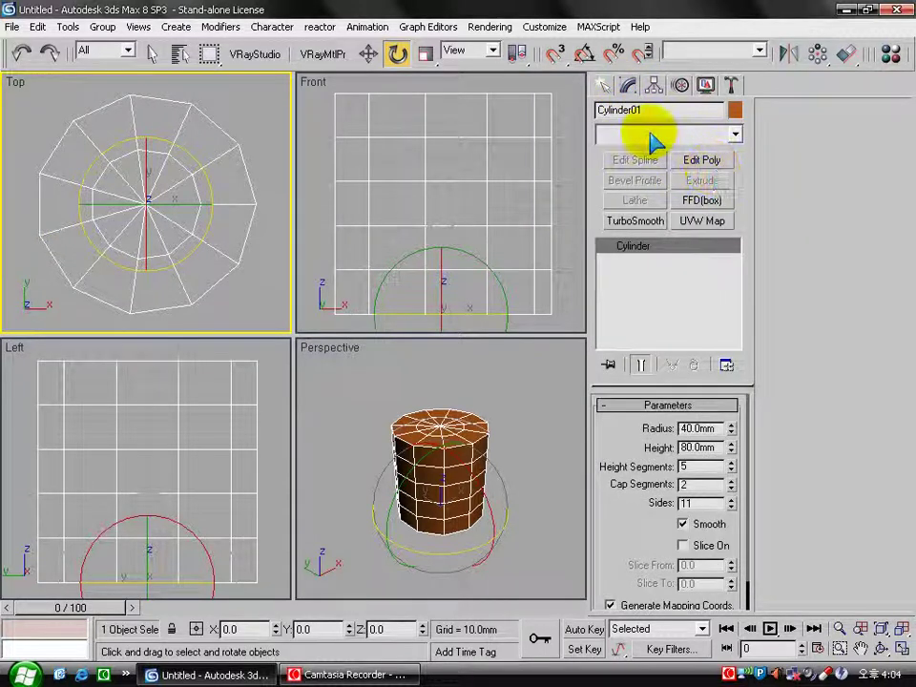
click(651, 136)
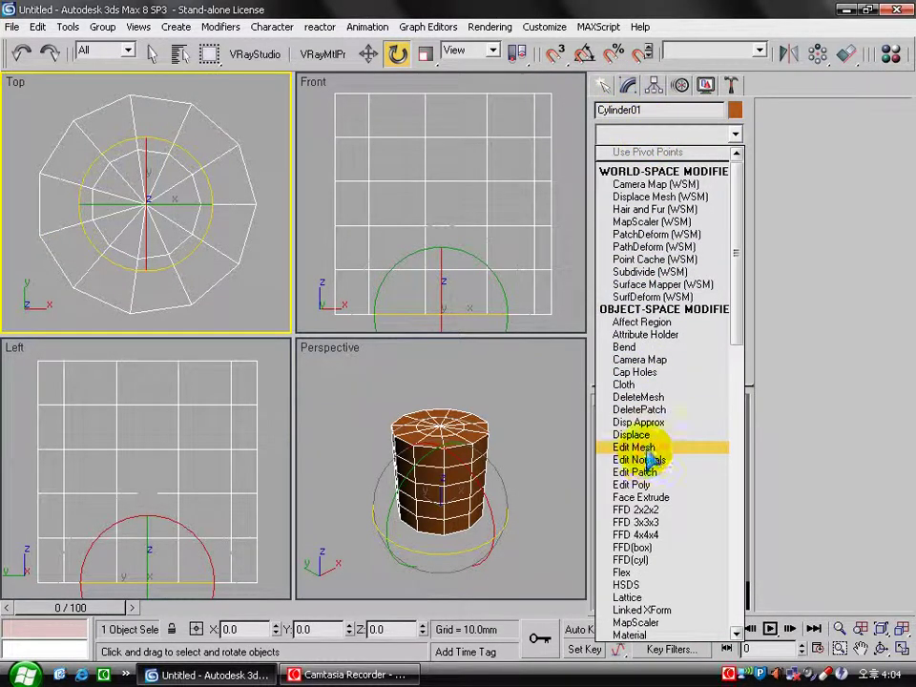
click(641, 448)
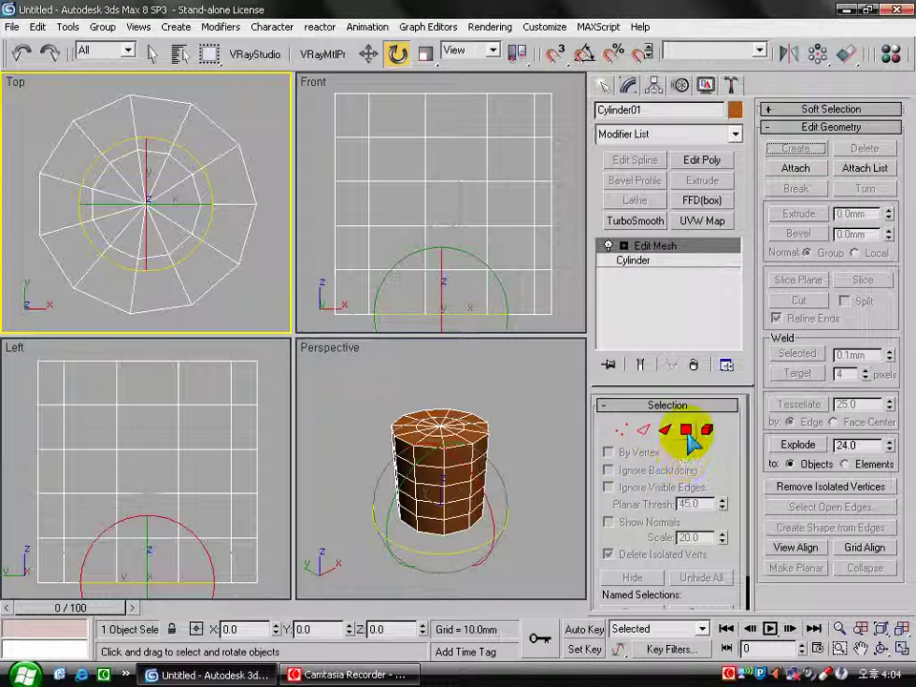
click(687, 431)
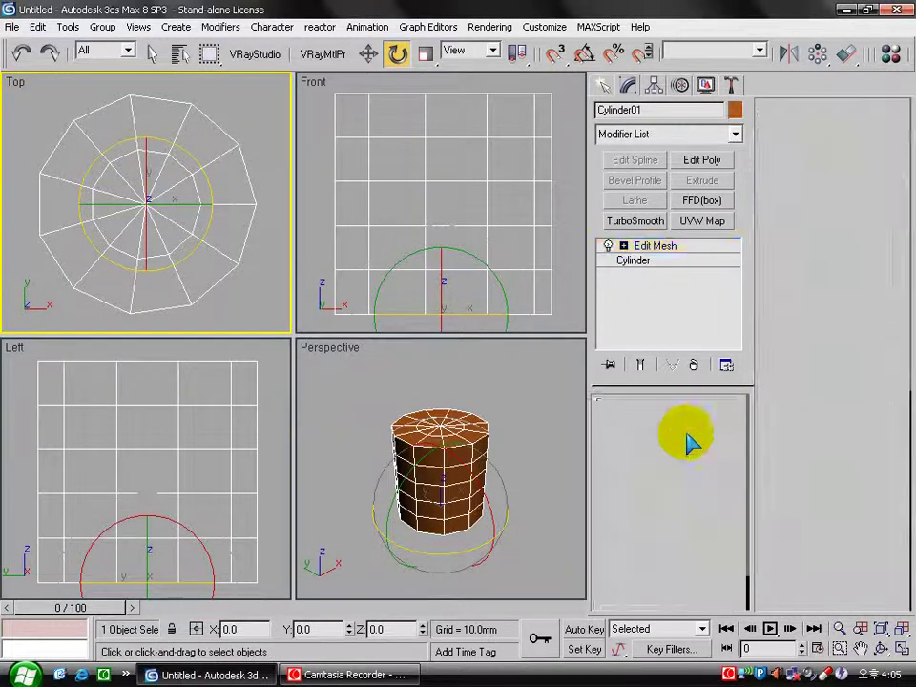
mouse_move(320, 238)
mouse_down()
mouse_move(525, 177)
mouse_move(569, 180)
mouse_up()
Scale the middle band of faces vertically toward the top and bottom rims, then deselect.
click(425, 54)
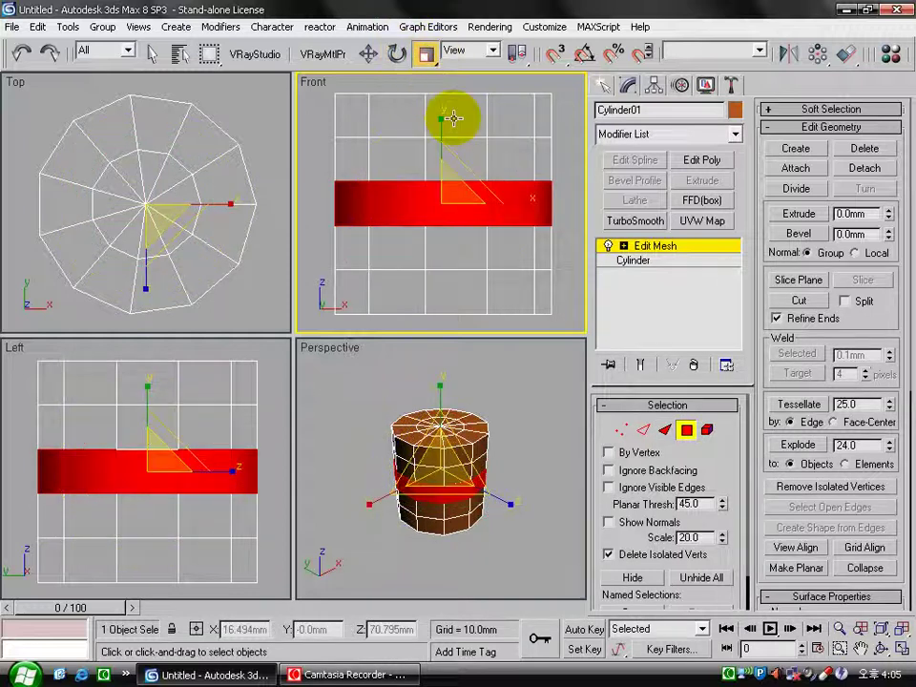
drag(435, 119, 439, 19)
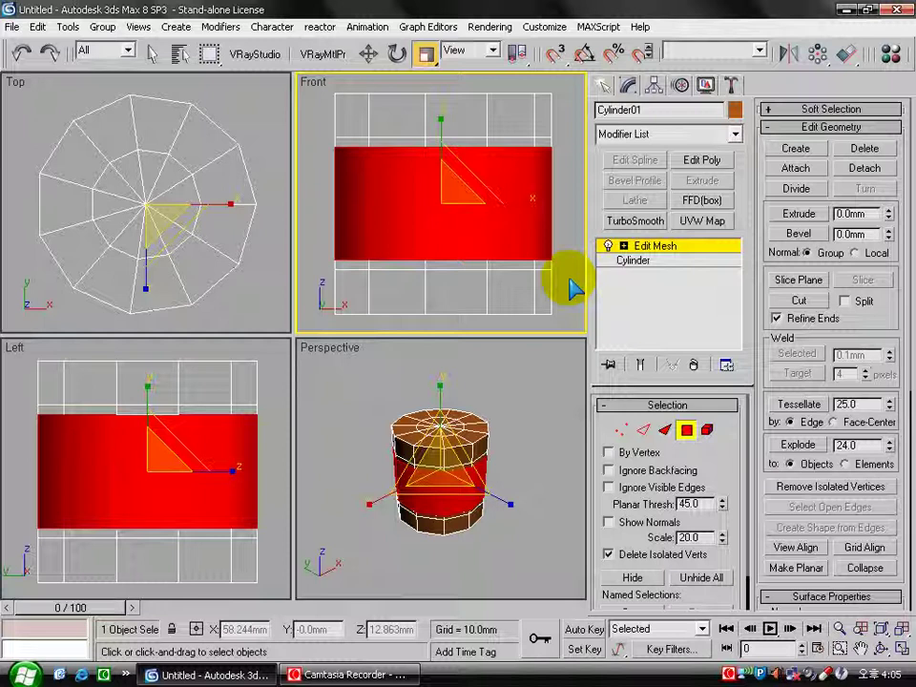
click(245, 315)
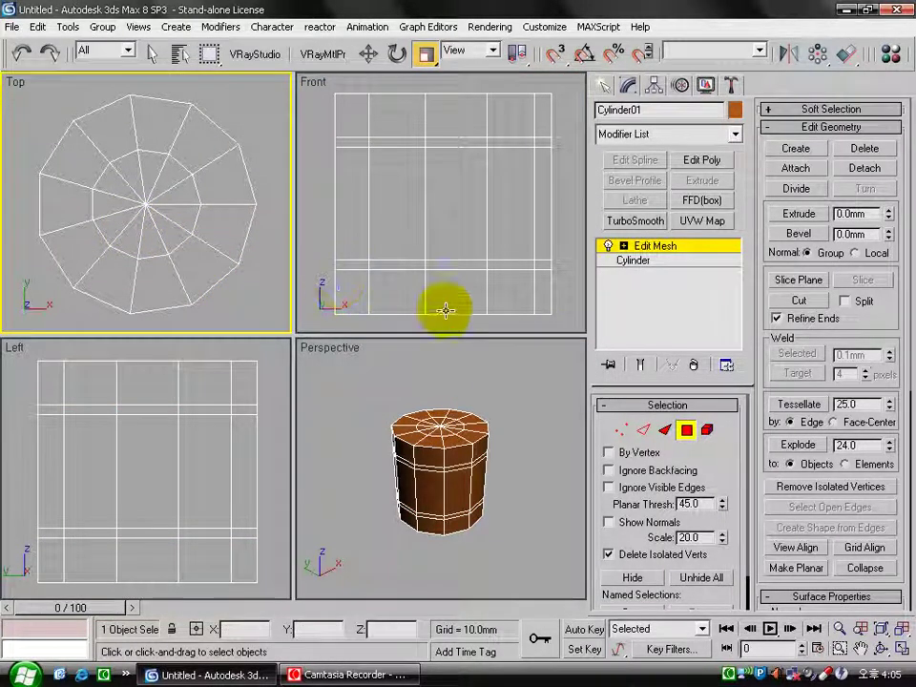
Select the cylinder's base faces and extrude them slightly downward.
click(322, 324)
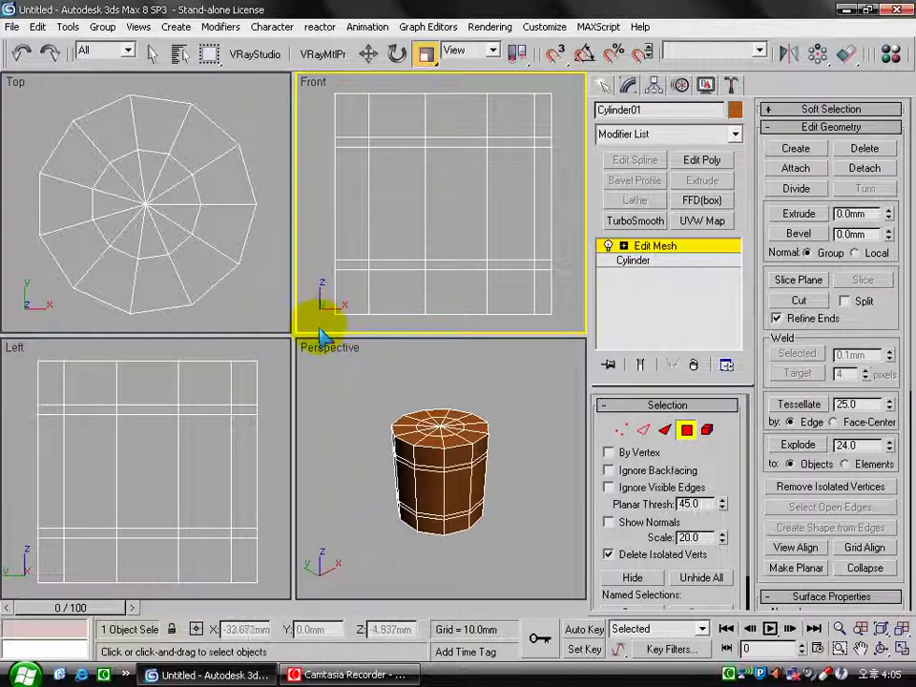
drag(321, 334, 578, 317)
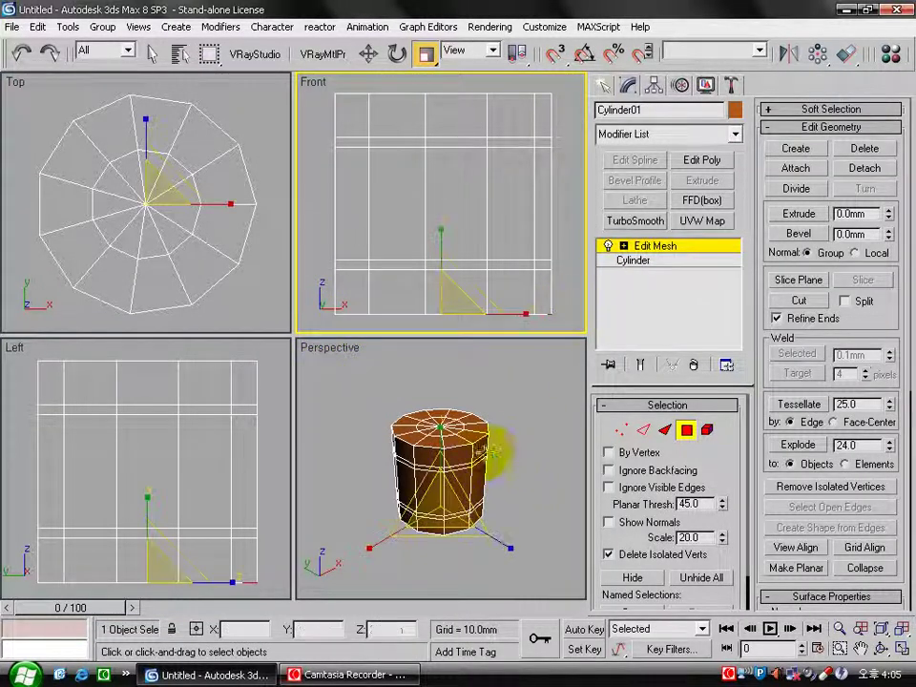
alt+middle_drag(454, 389, 467, 498)
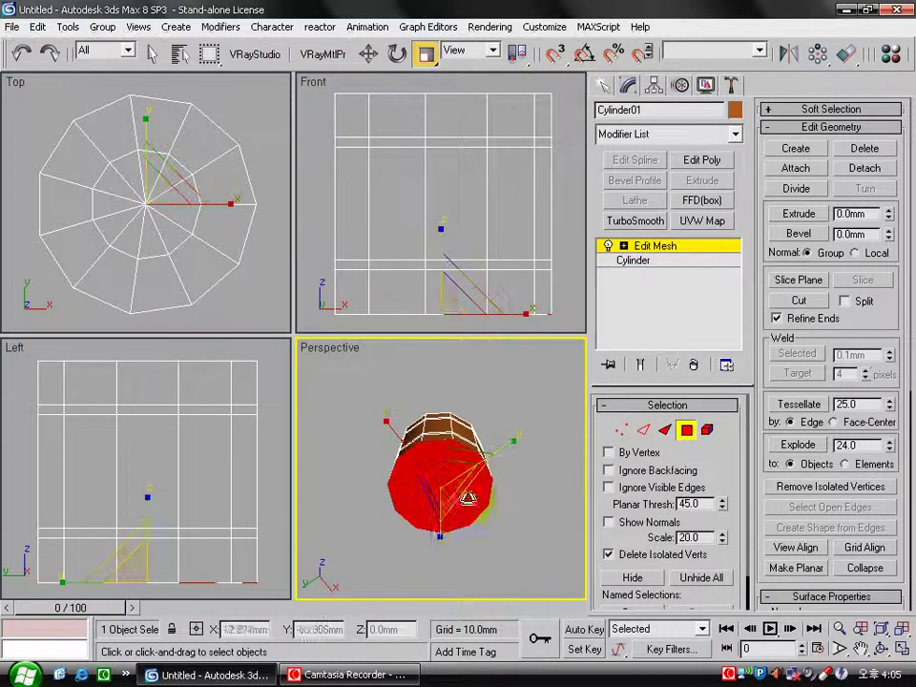
click(870, 213)
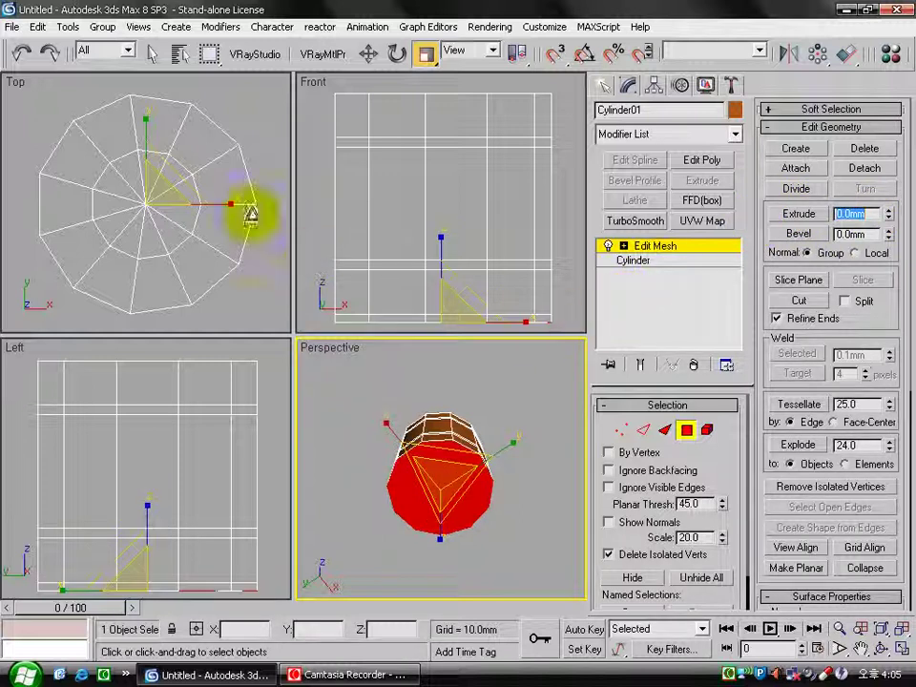
click(248, 129)
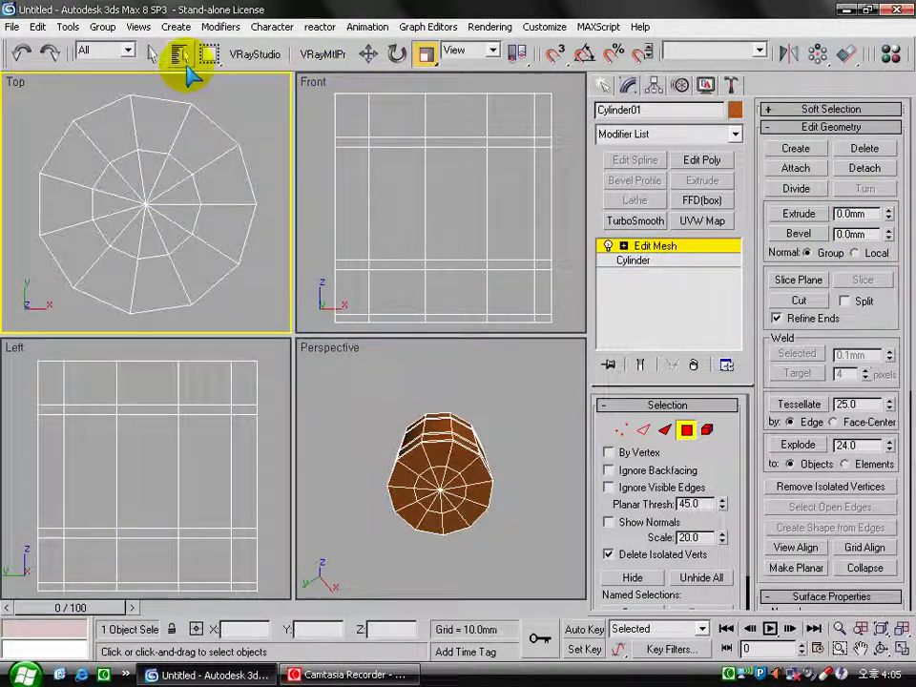
Use a circular selection region to select the inner polygons of the cylinder's cap.
drag(216, 63, 214, 115)
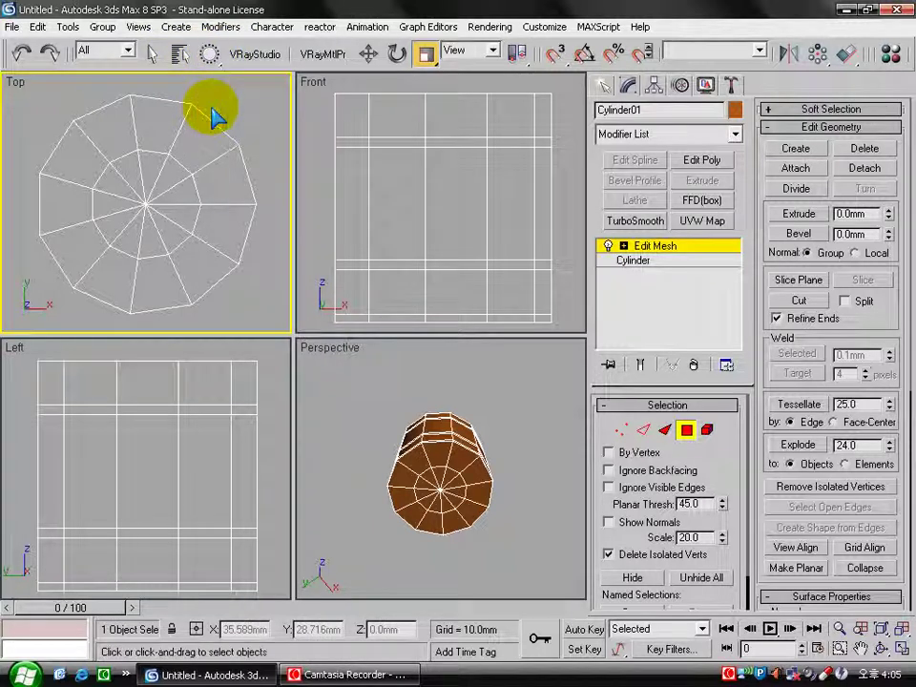
click(152, 56)
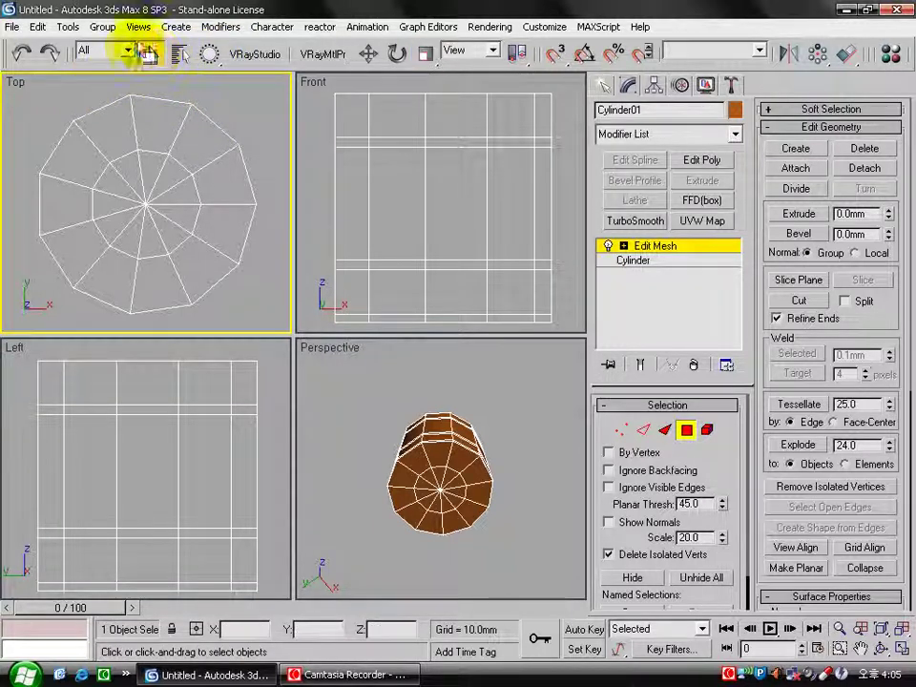
mouse_move(143, 202)
mouse_down()
mouse_move(163, 184)
mouse_move(181, 126)
mouse_up()
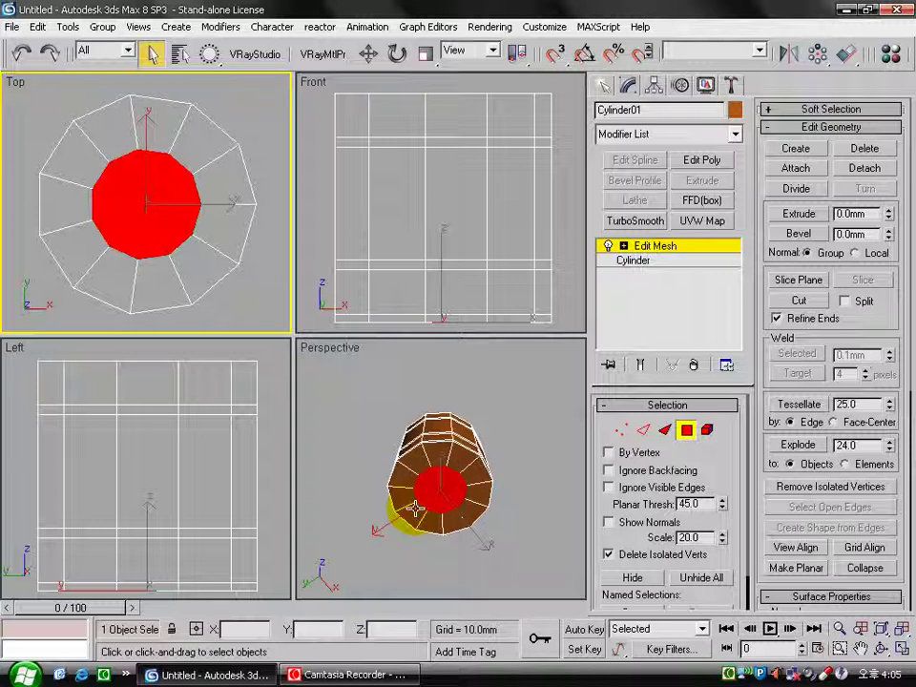
drag(210, 53, 212, 86)
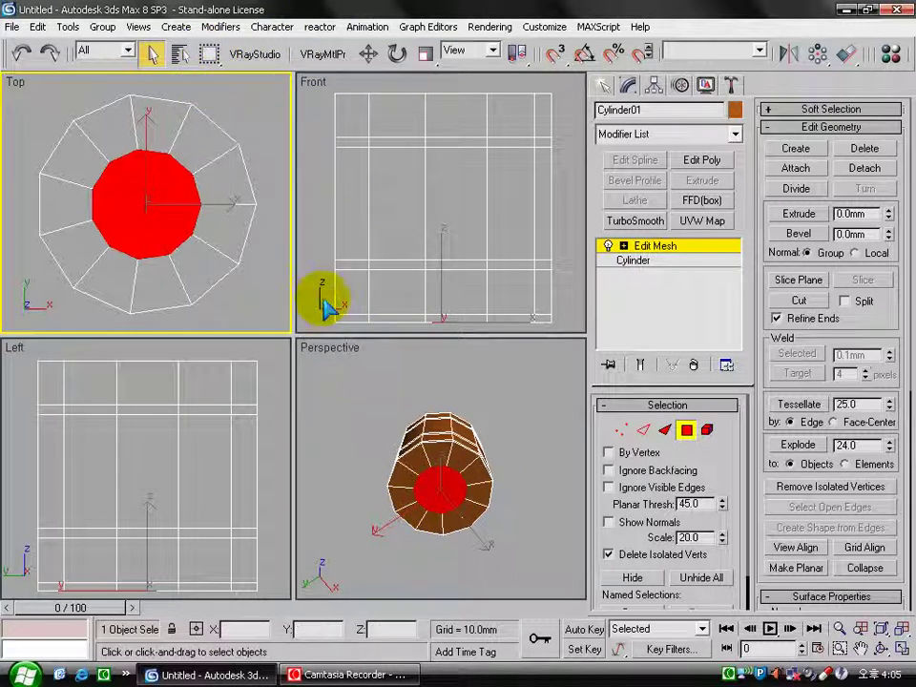
drag(321, 307, 575, 352)
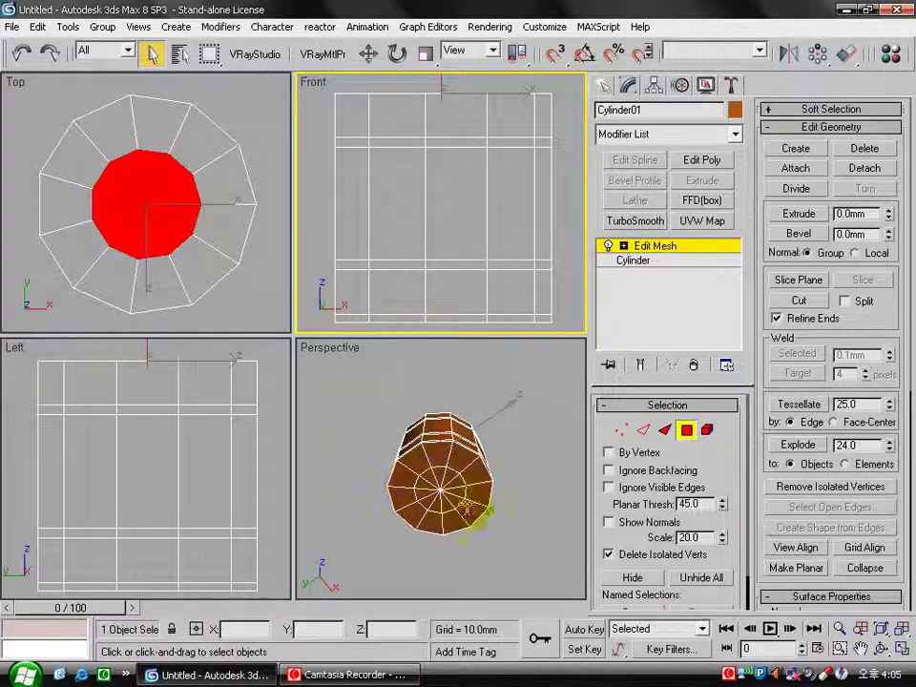
Uniformly scale the selected cap faces to about 188% in the Top view.
right_click(244, 133)
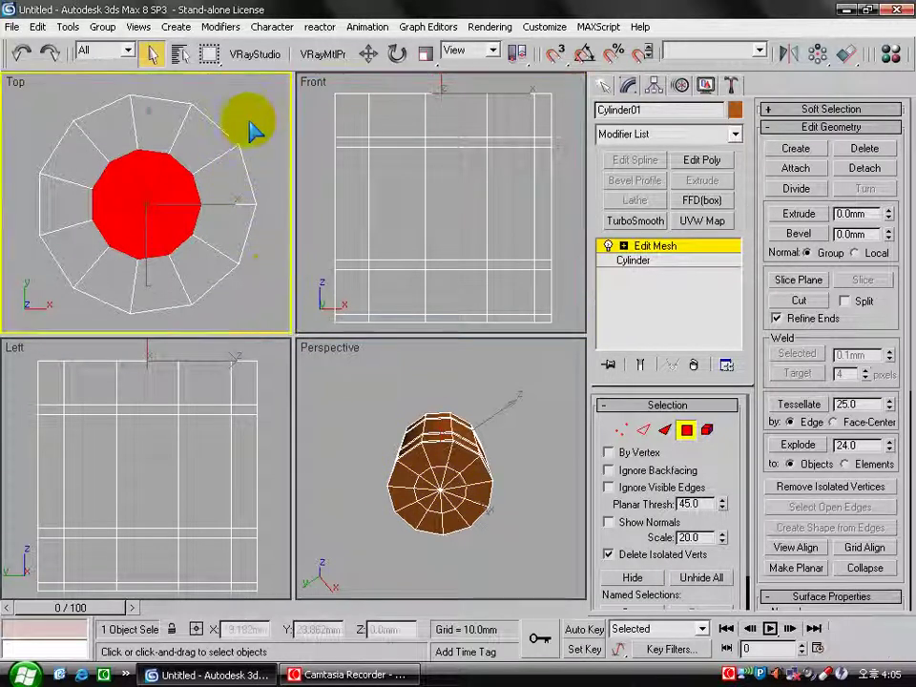
click(425, 54)
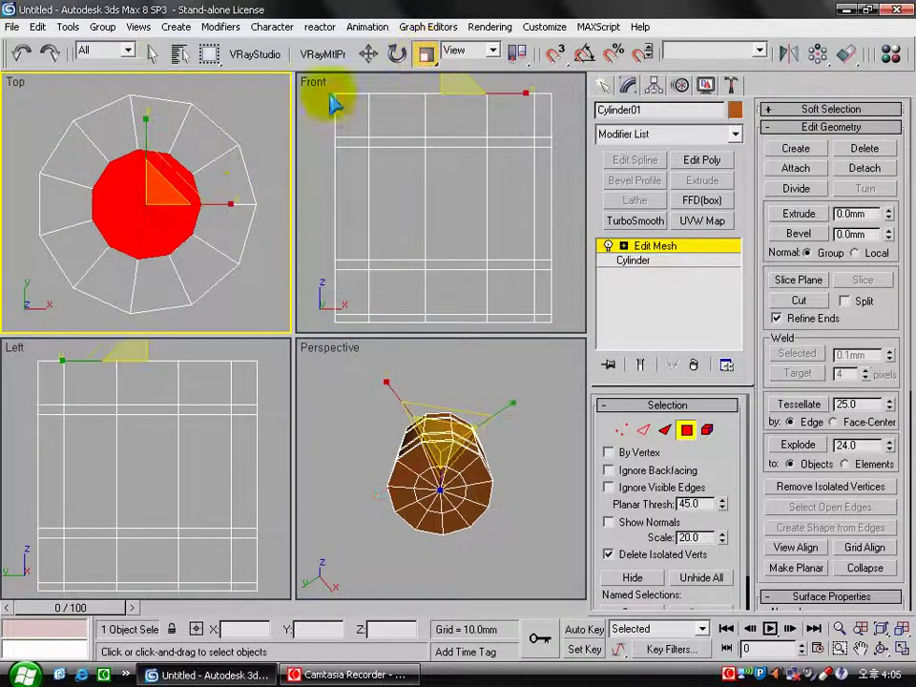
drag(162, 164, 173, 55)
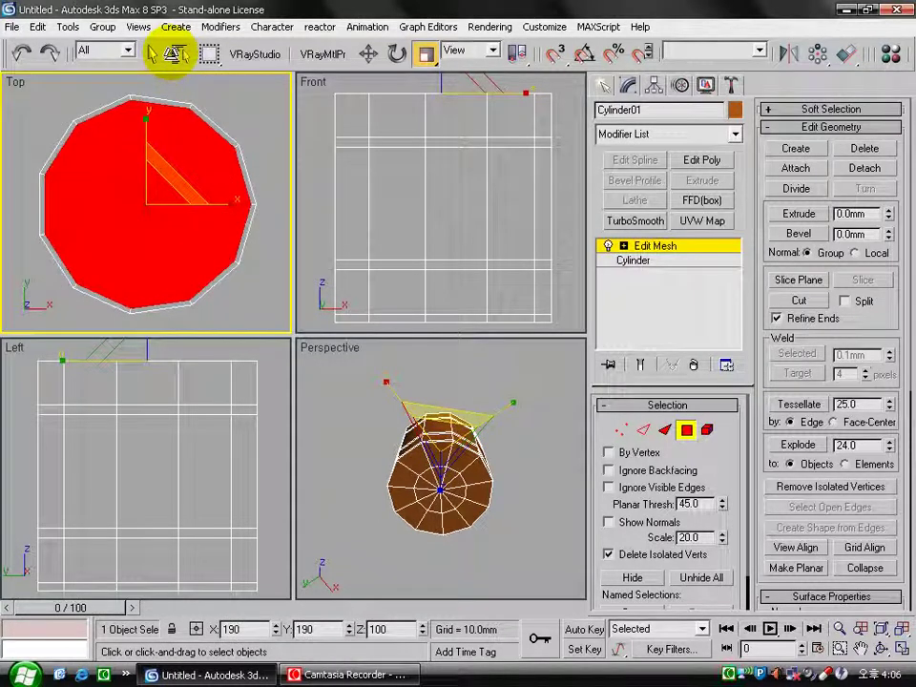
drag(174, 53, 173, 55)
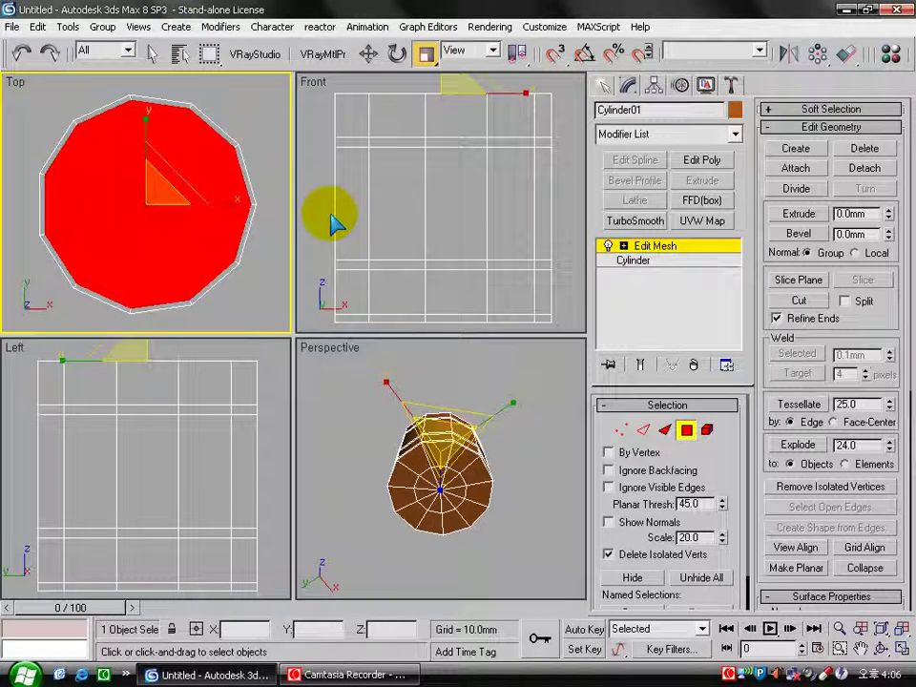
right_click(381, 215)
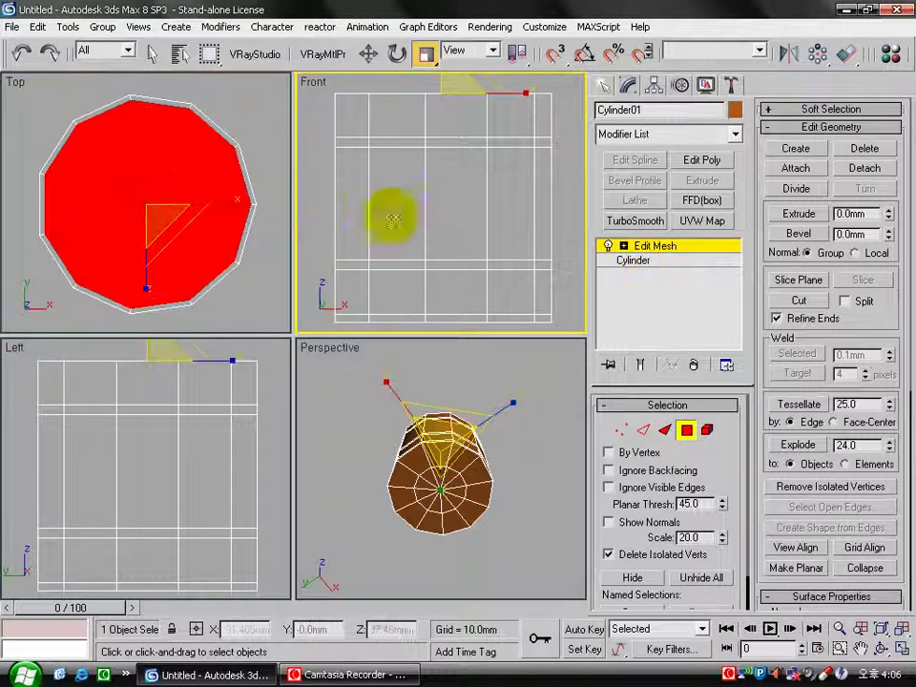
Extrude the cap face down to the cylinder's bottom to hollow out the cup.
click(863, 214)
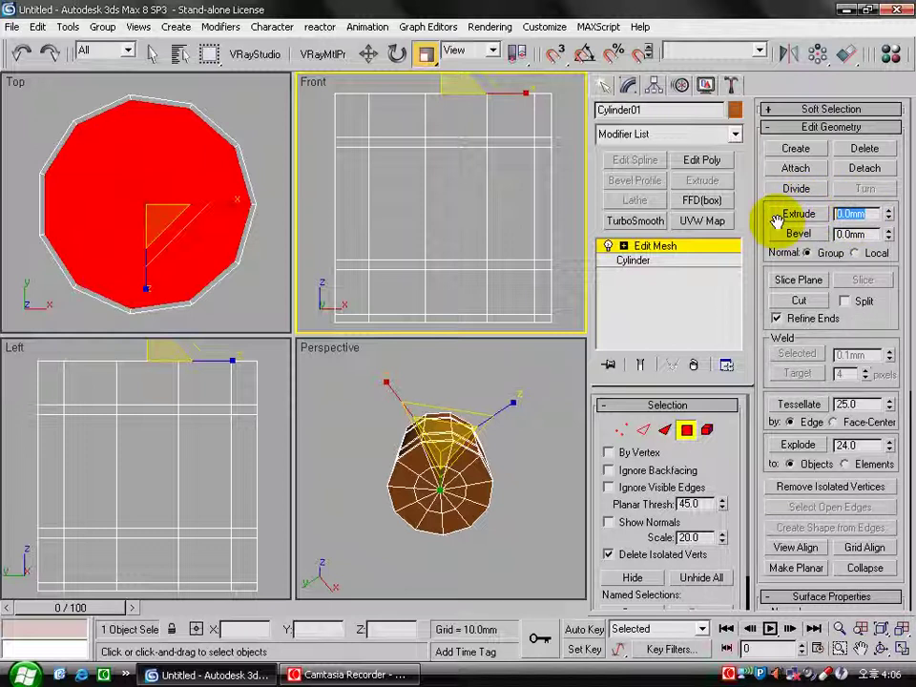
drag(775, 220, 778, 222)
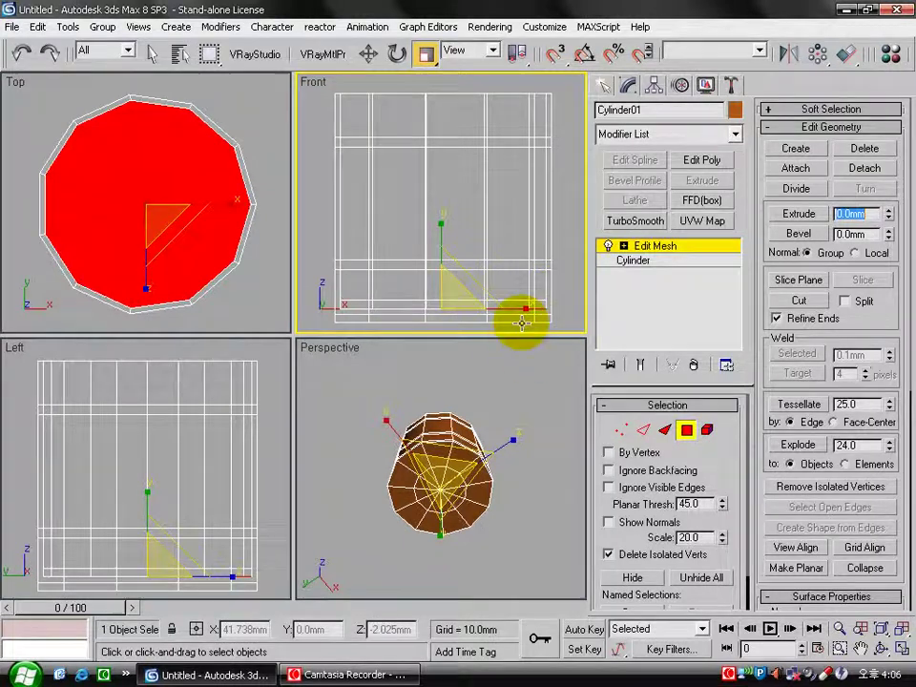
click(501, 311)
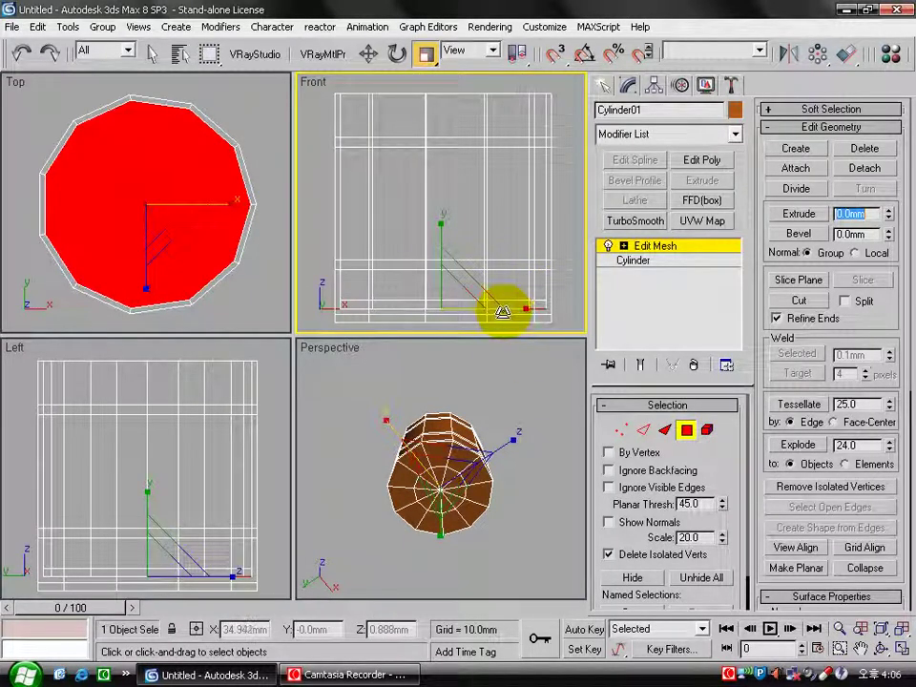
click(539, 297)
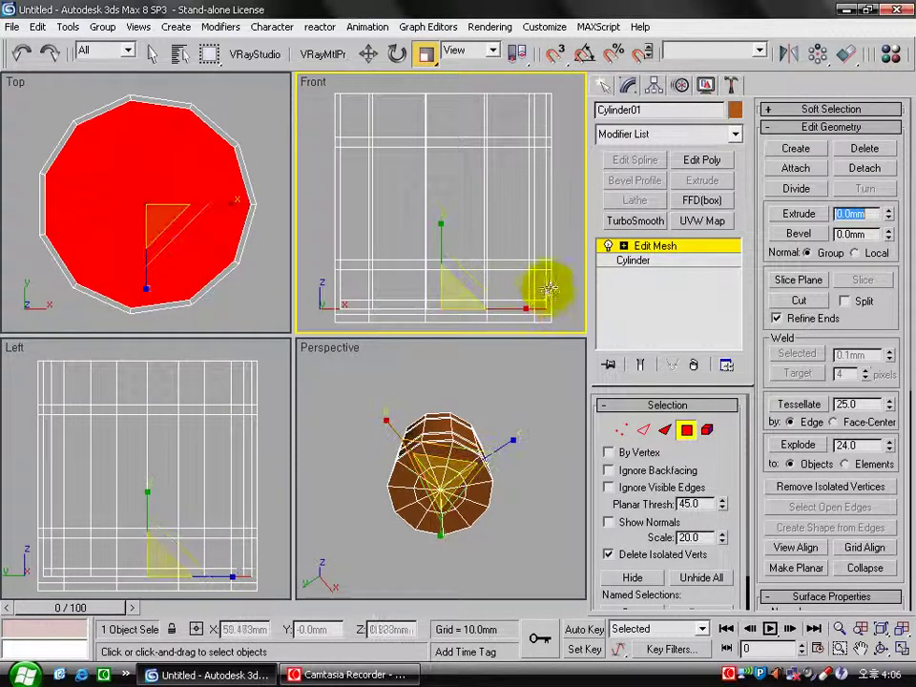
click(533, 304)
click(535, 302)
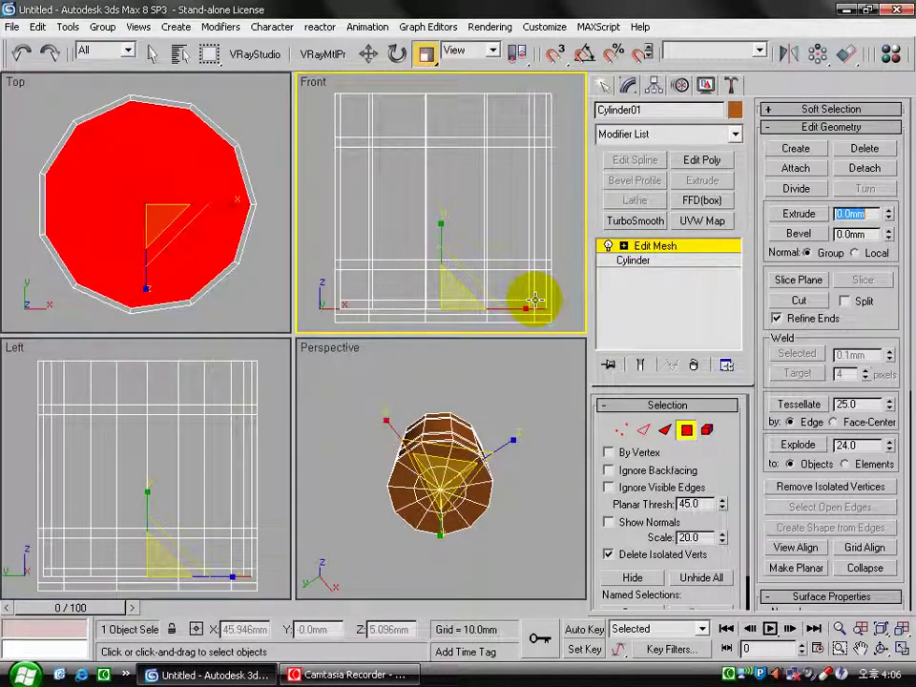
click(563, 171)
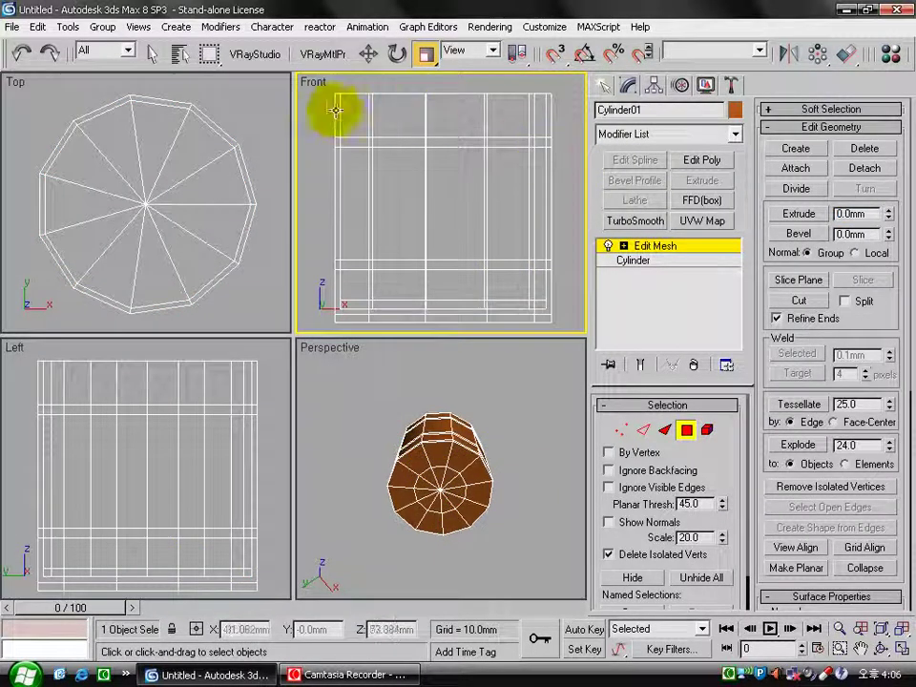
Select the top ring of faces and extrude it slightly upward.
drag(336, 110, 553, 82)
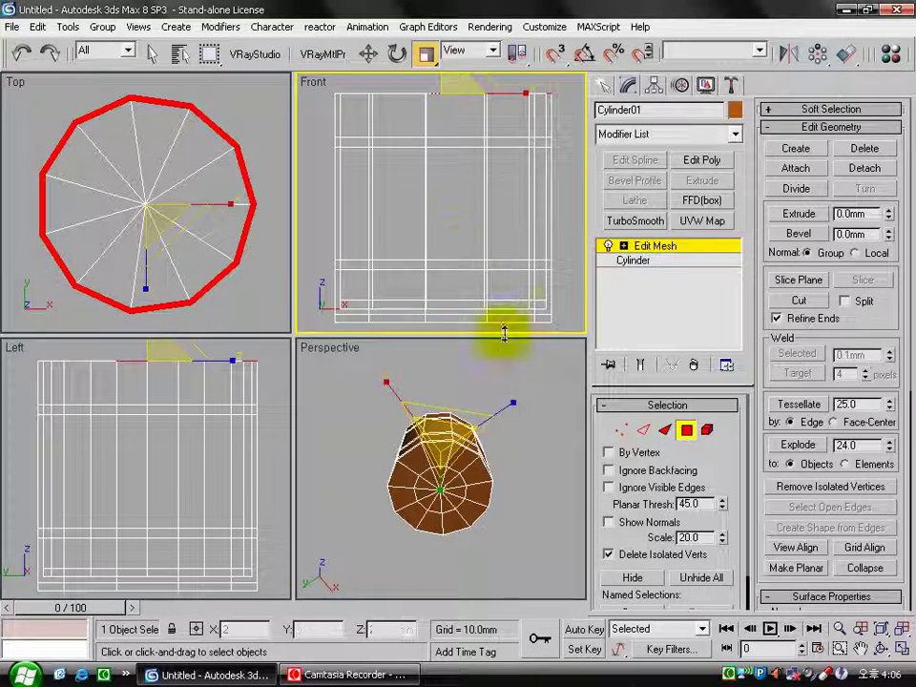
mouse_move(449, 401)
alt+middle_down()
mouse_move(456, 464)
mouse_move(372, 334)
alt+middle_up()
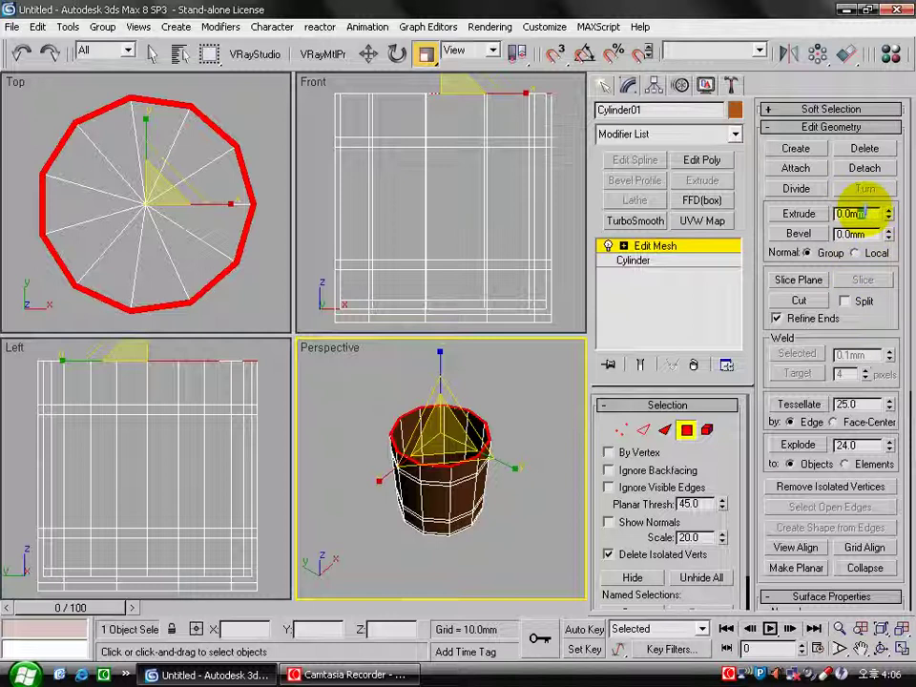
double_click(864, 213)
key(Return)
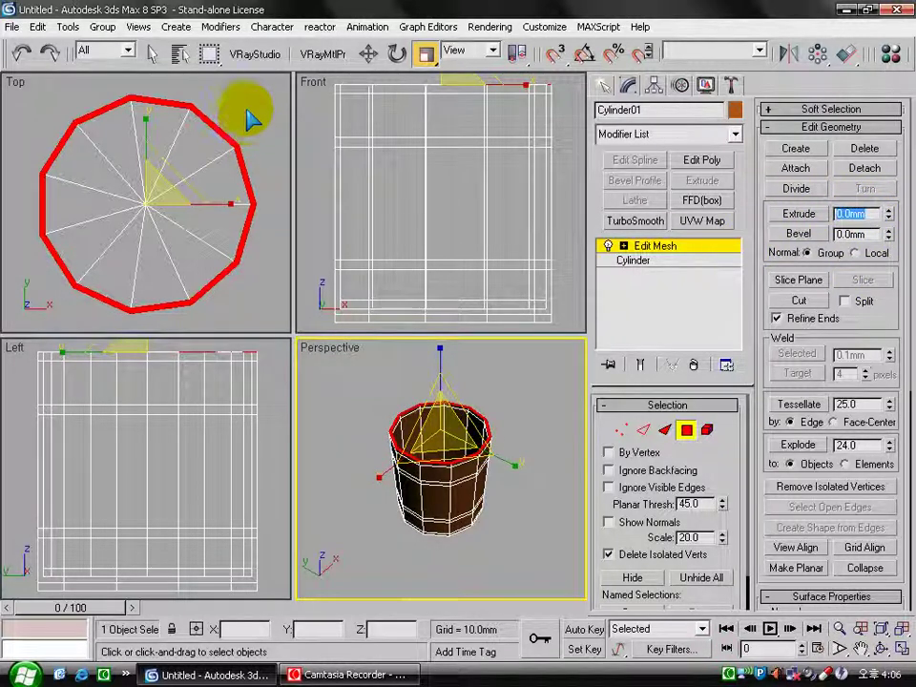
Scale the cup's top rim faces outward to about 104% in the Top view.
click(248, 117)
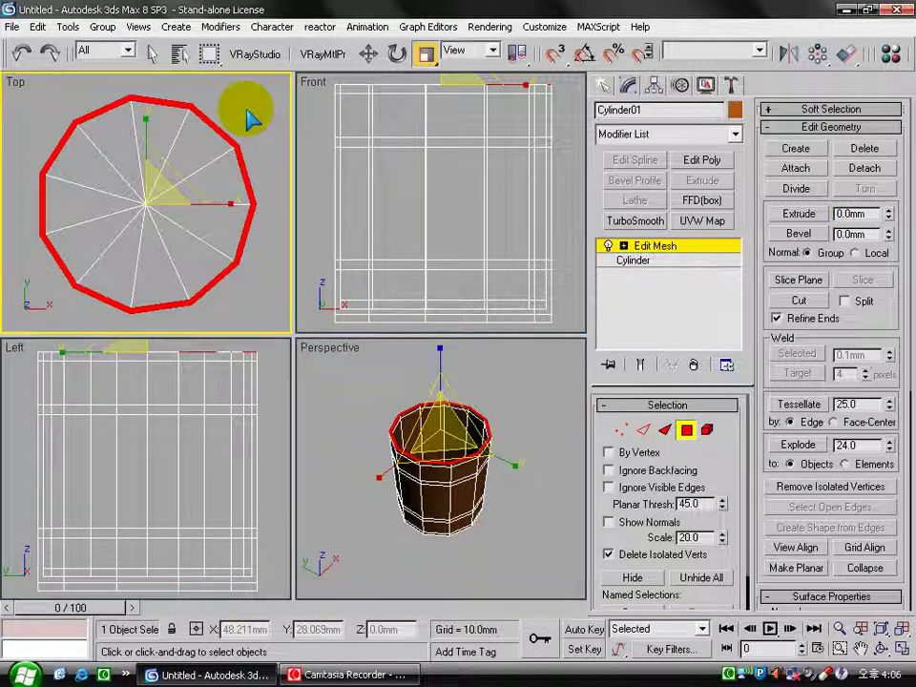
click(153, 170)
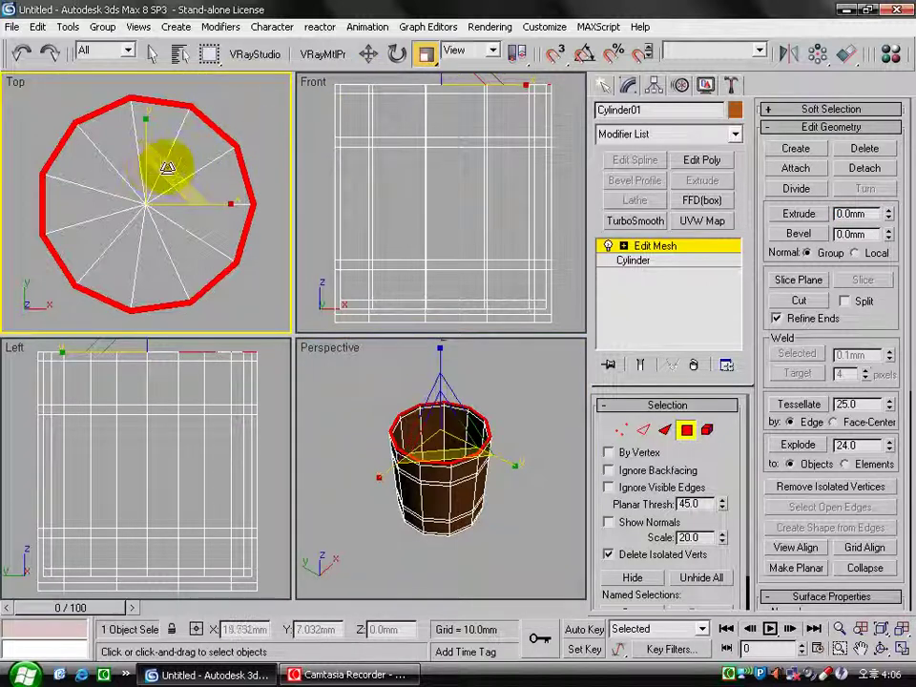
drag(170, 168, 172, 159)
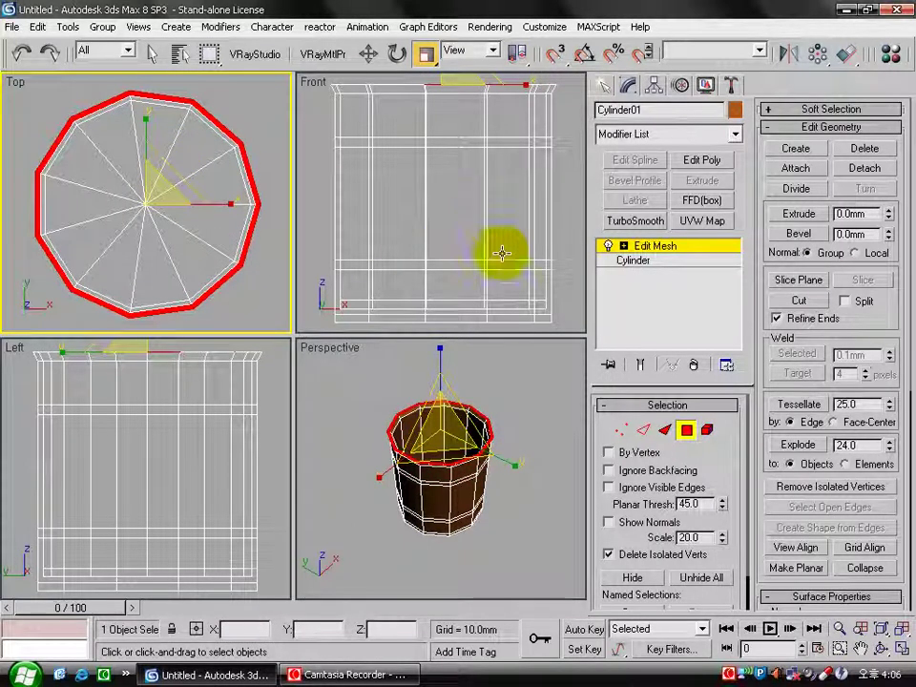
Select a small face on the cup's left side near the top for the handle.
click(335, 178)
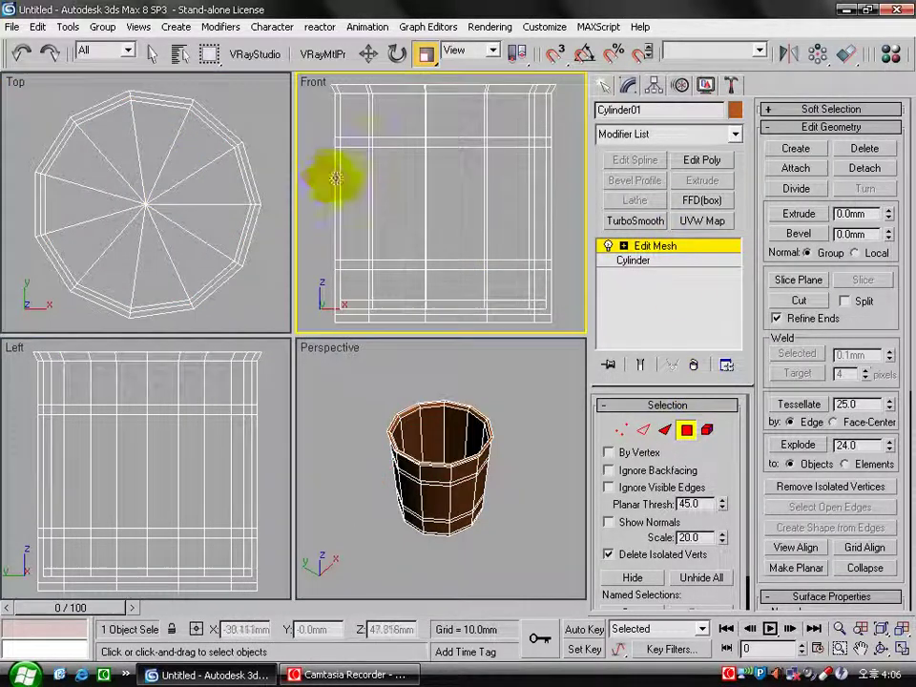
middle_drag(320, 198, 327, 193)
drag(337, 164, 376, 139)
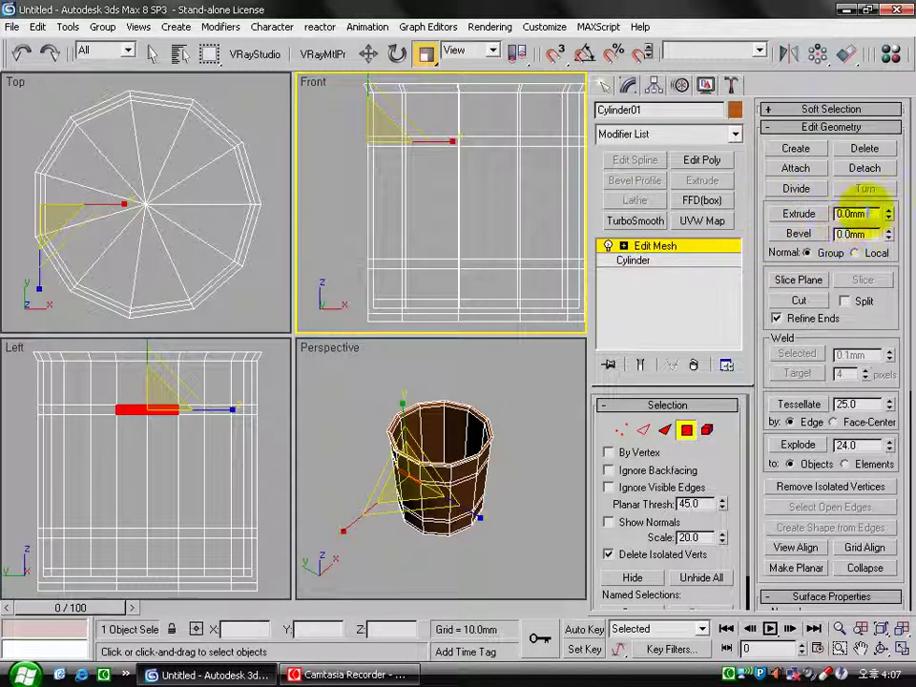
Extrude the side face 10 mm outward to start the handle.
click(865, 213)
text(0)
key(Return)
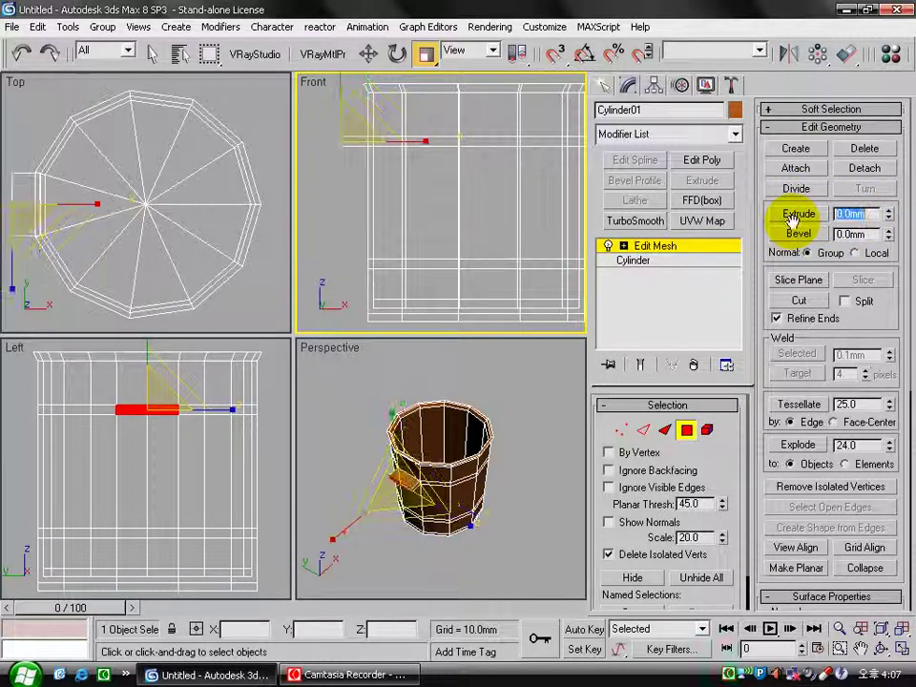
Extrude a second handle segment and rotate its end face 45° around Z.
click(397, 53)
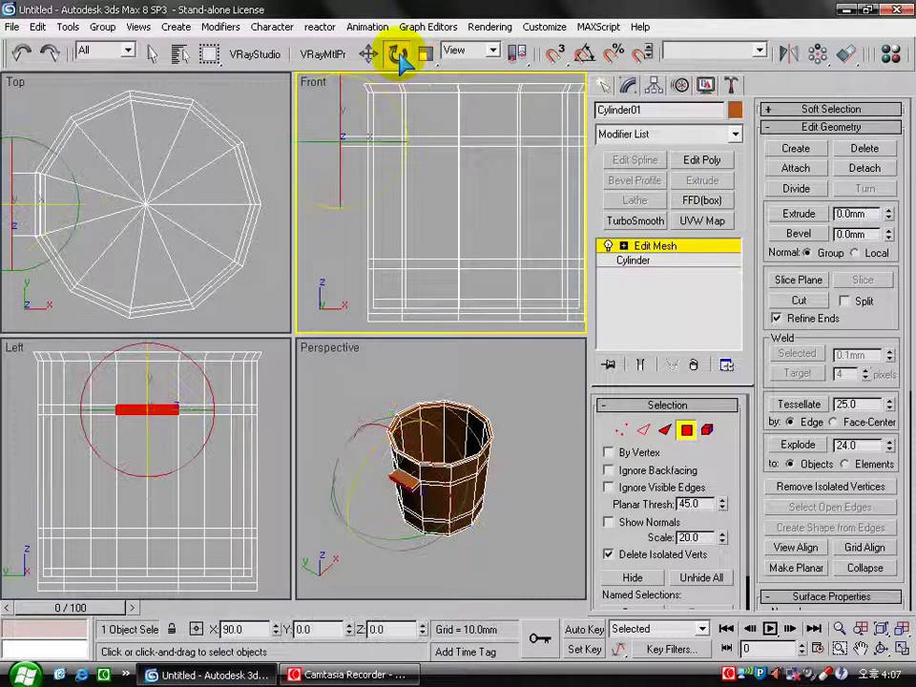
right_click(397, 53)
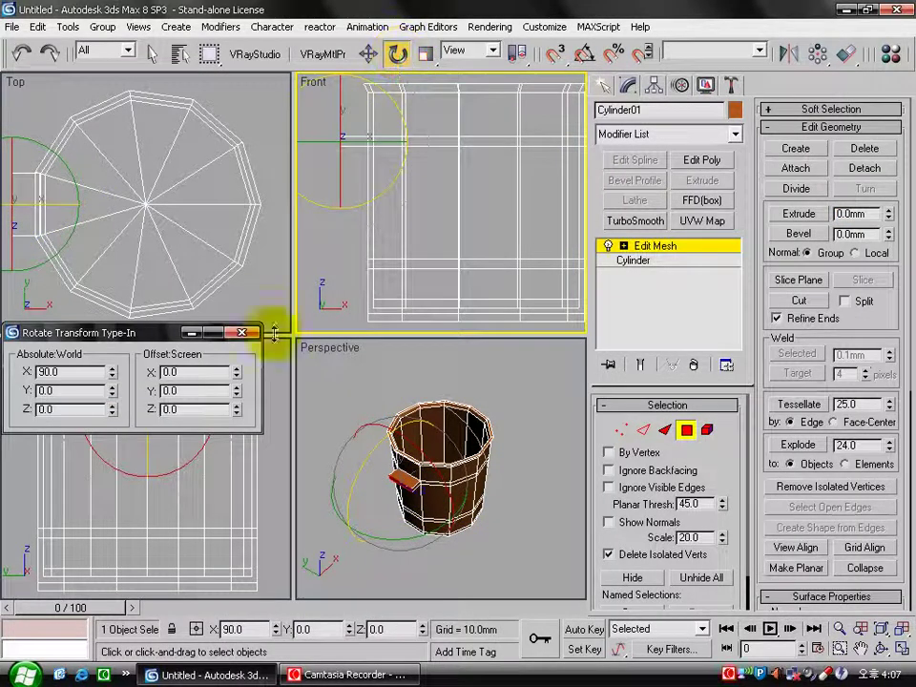
click(184, 409)
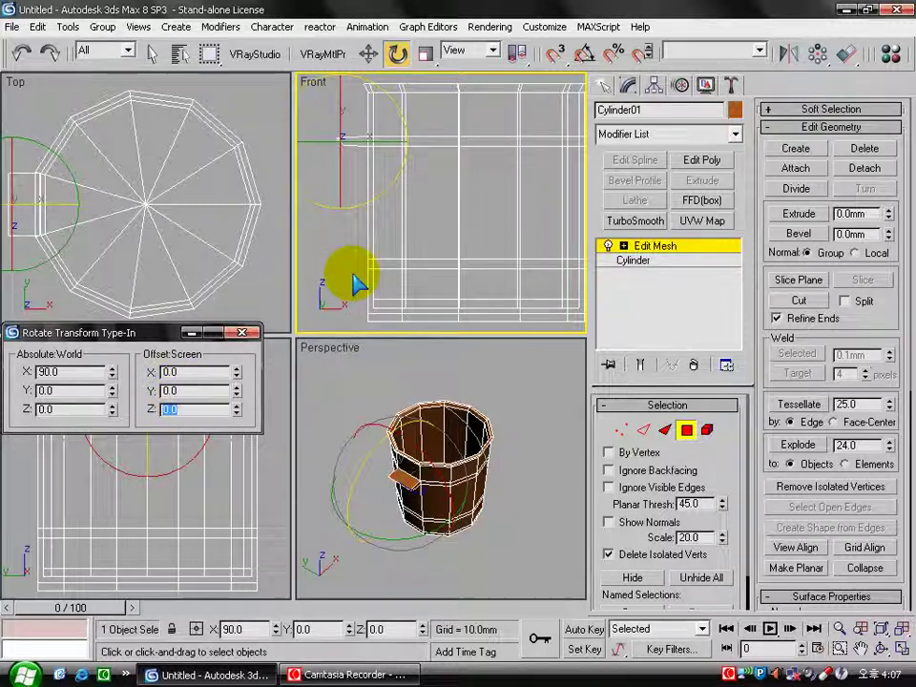
click(848, 214)
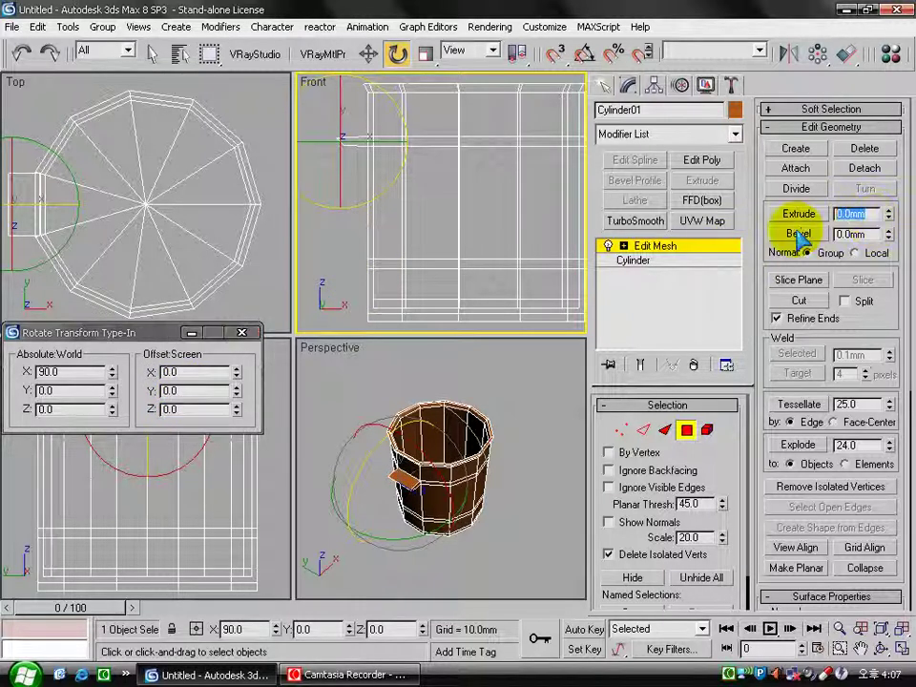
text(10)
key(Return)
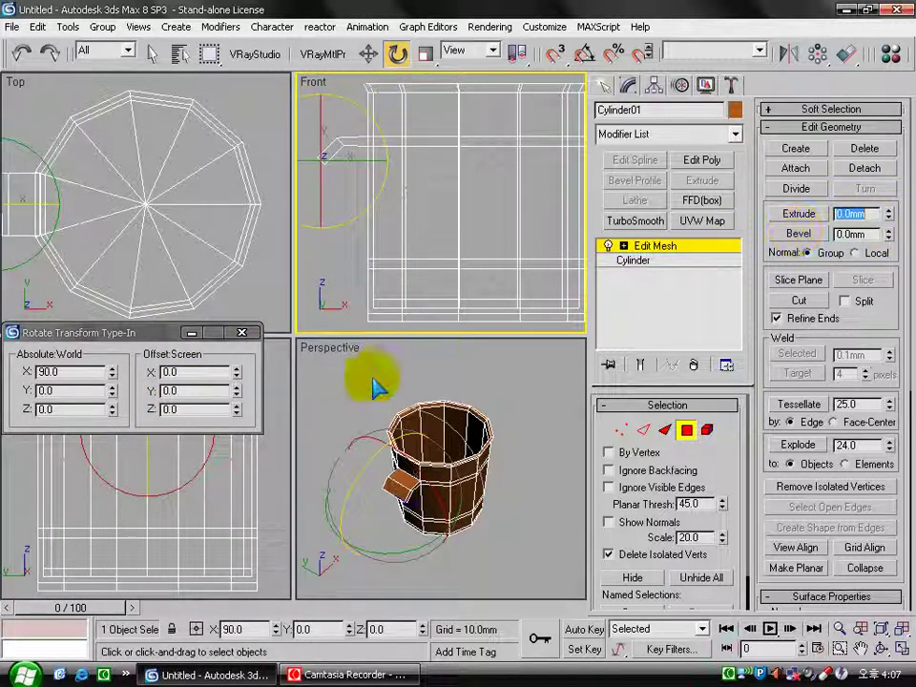
click(184, 412)
key(Return)
Select the handle's end face, extrude it by 1 and rotate it around Z.
click(355, 294)
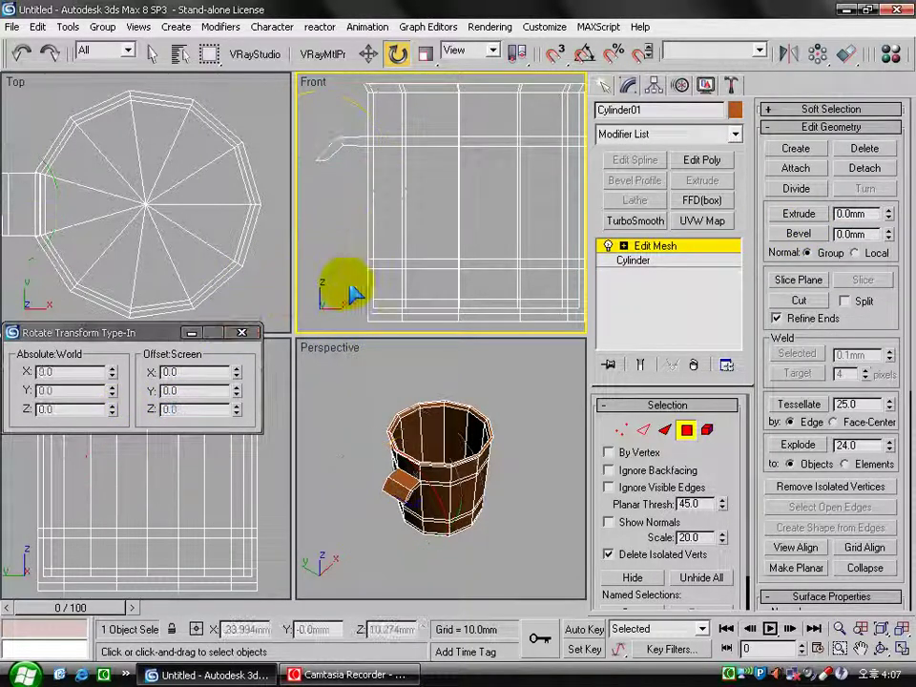
drag(353, 287, 374, 245)
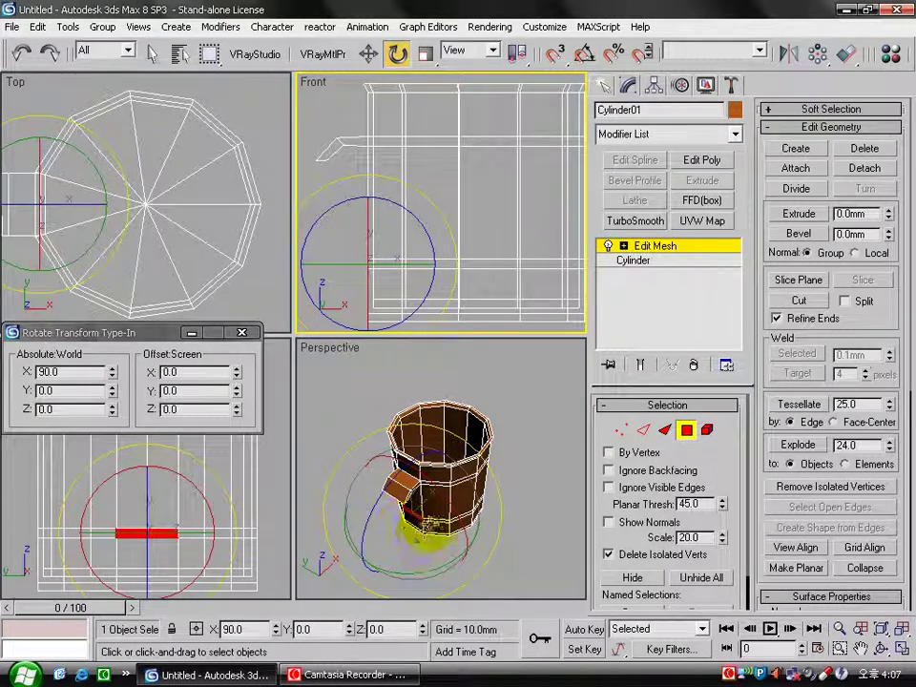
click(849, 213)
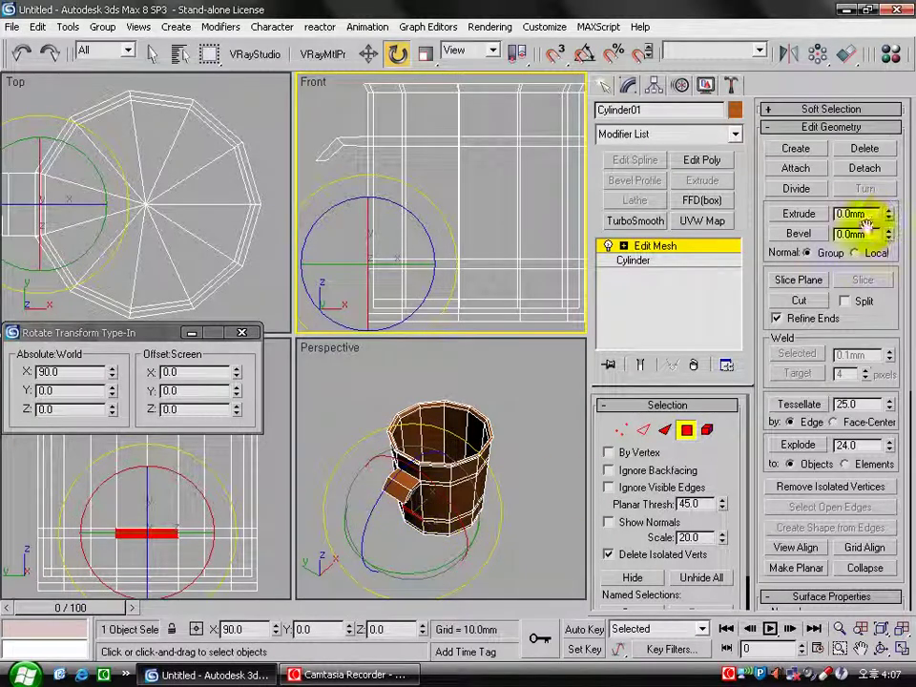
text(1)
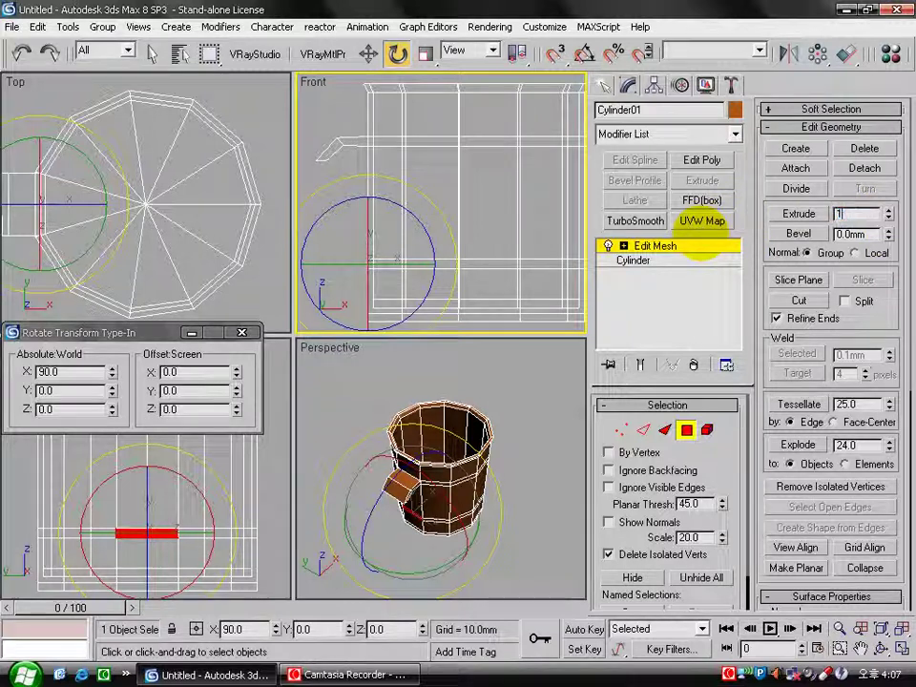
key(Return)
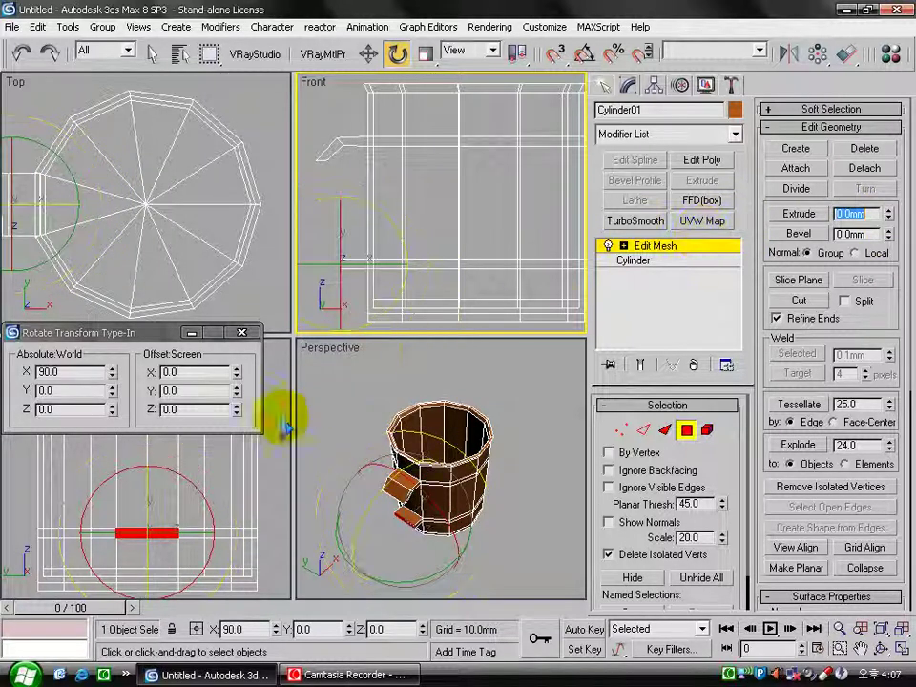
click(191, 409)
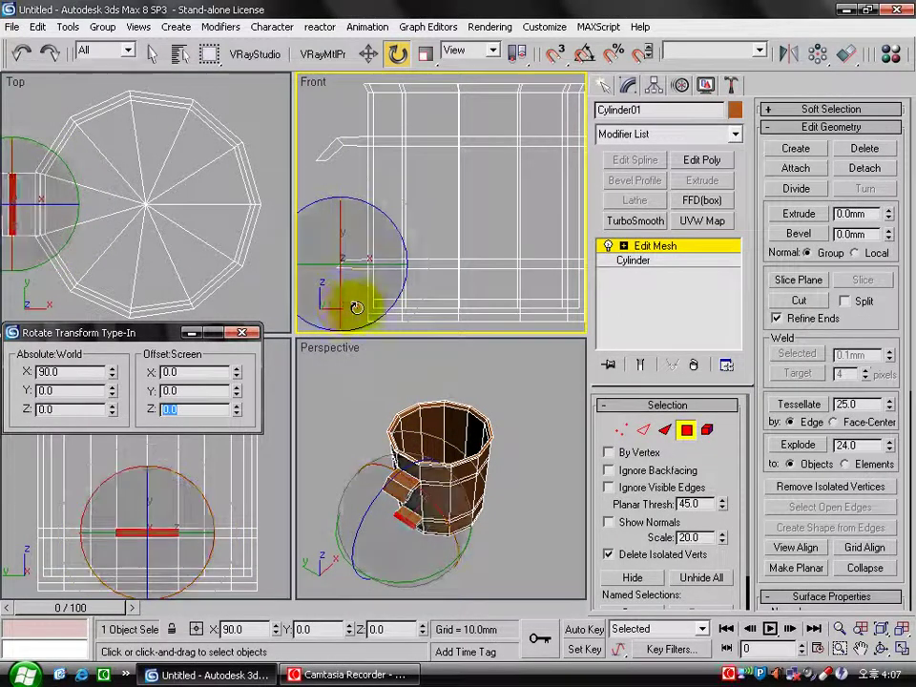
Add another extruded, rotated handle segment, then close the Rotate Transform Type-In window.
click(852, 214)
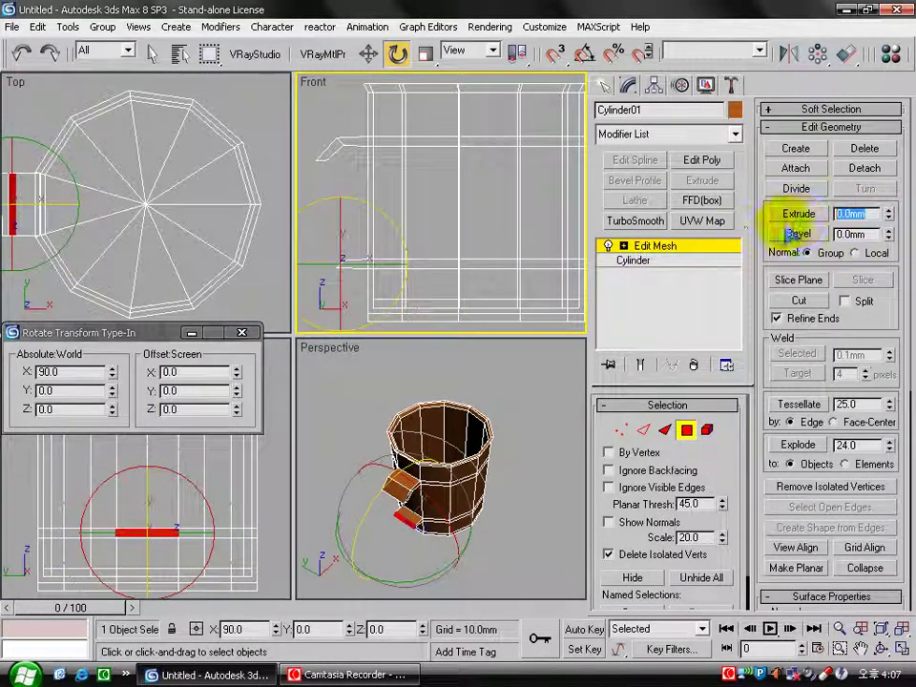
text(1)
key(Return)
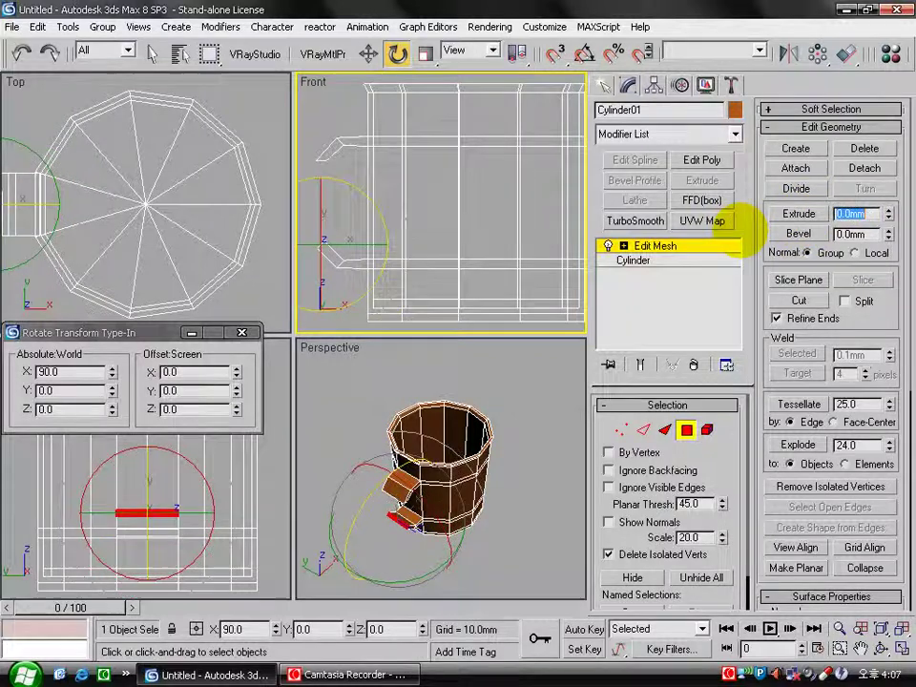
click(164, 410)
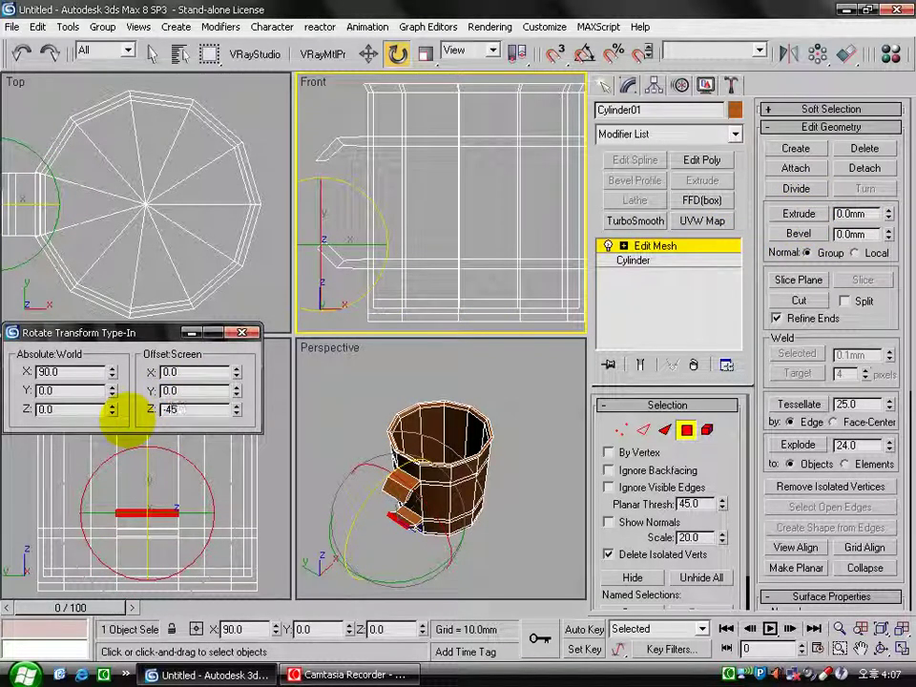
click(242, 332)
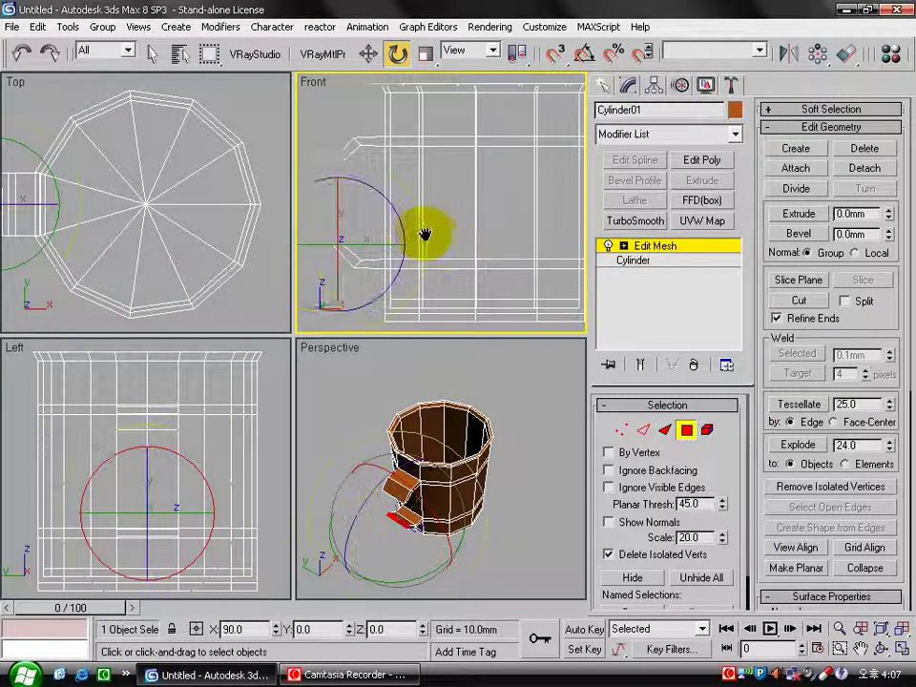
Extrude the handle's end face about 11.5mm back toward the mug to close its C shape.
middle_drag(426, 235, 506, 238)
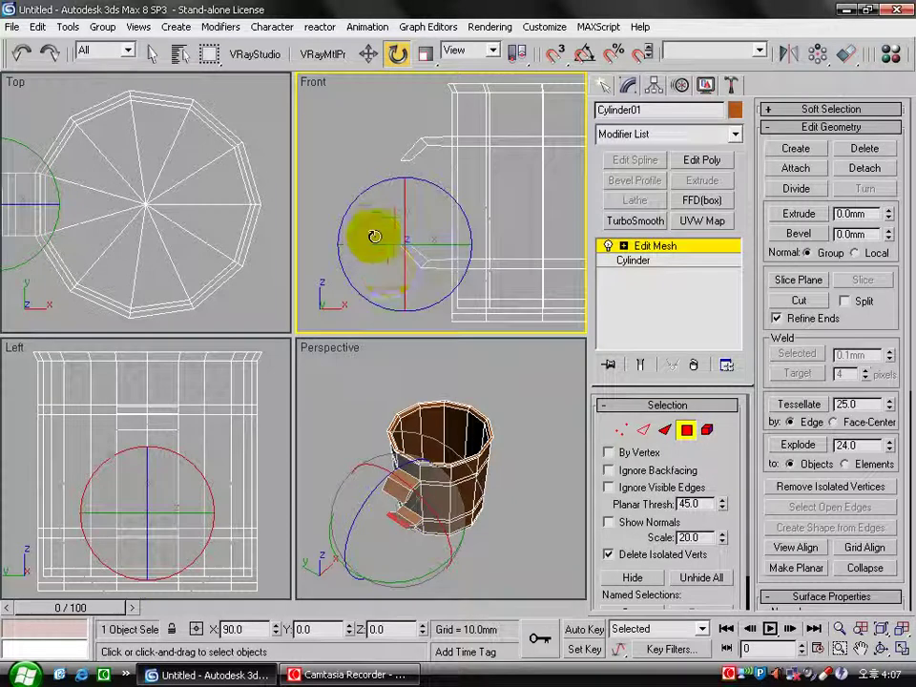
click(369, 54)
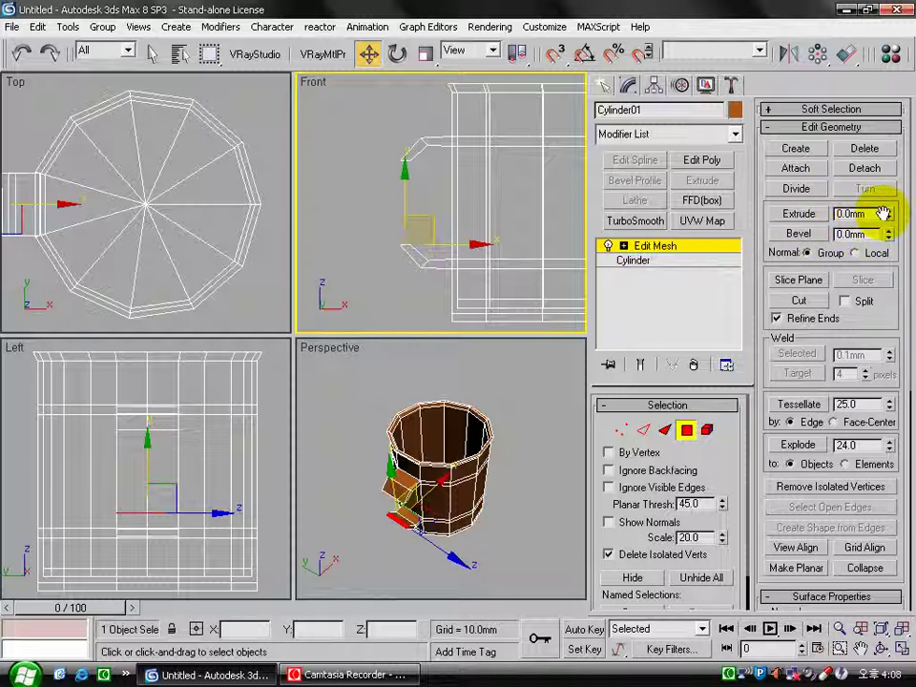
drag(890, 217, 873, 78)
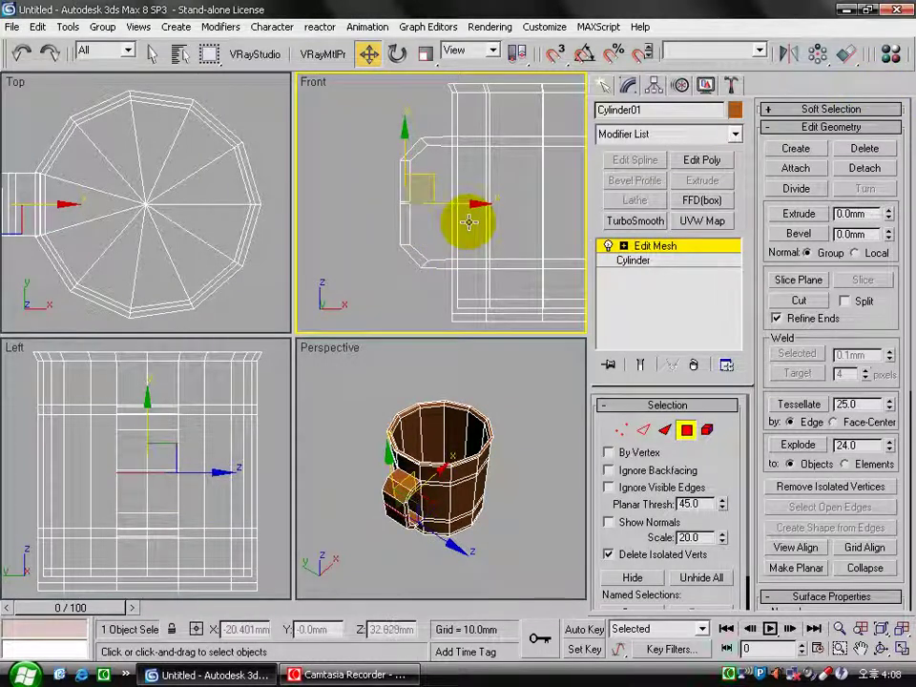
key(ctrl+shift+z)
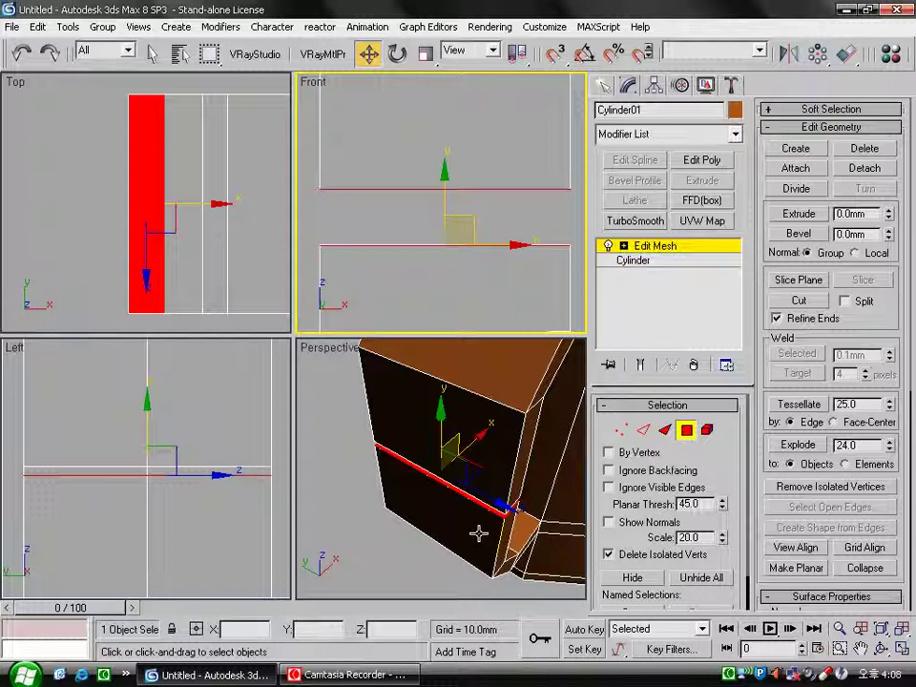
Weld the vertices where the handle meets the mug using a 1.0mm threshold.
key(ctrl+d)
click(621, 430)
drag(307, 267, 580, 165)
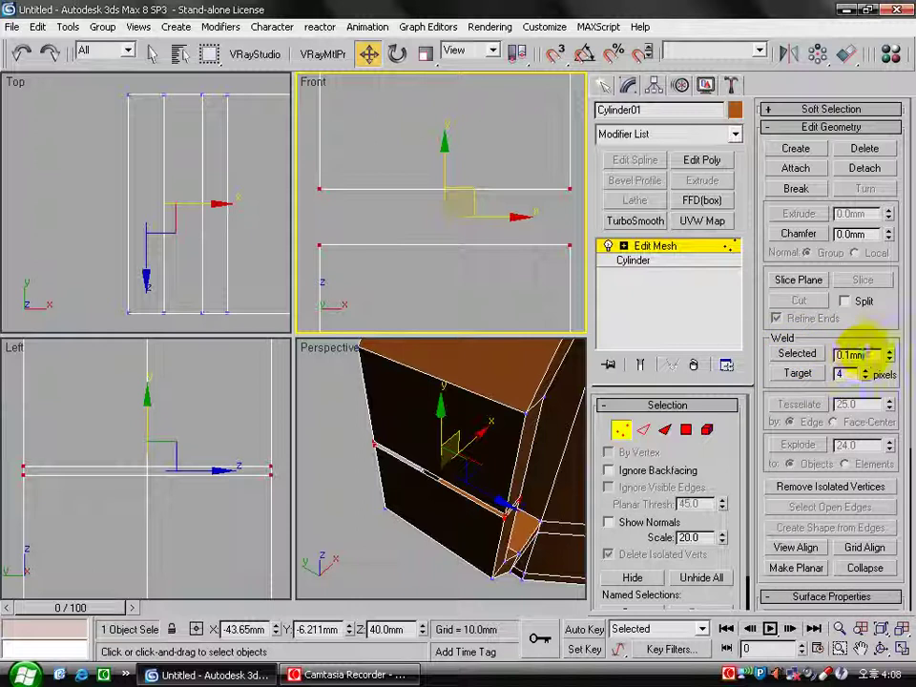
double_click(858, 354)
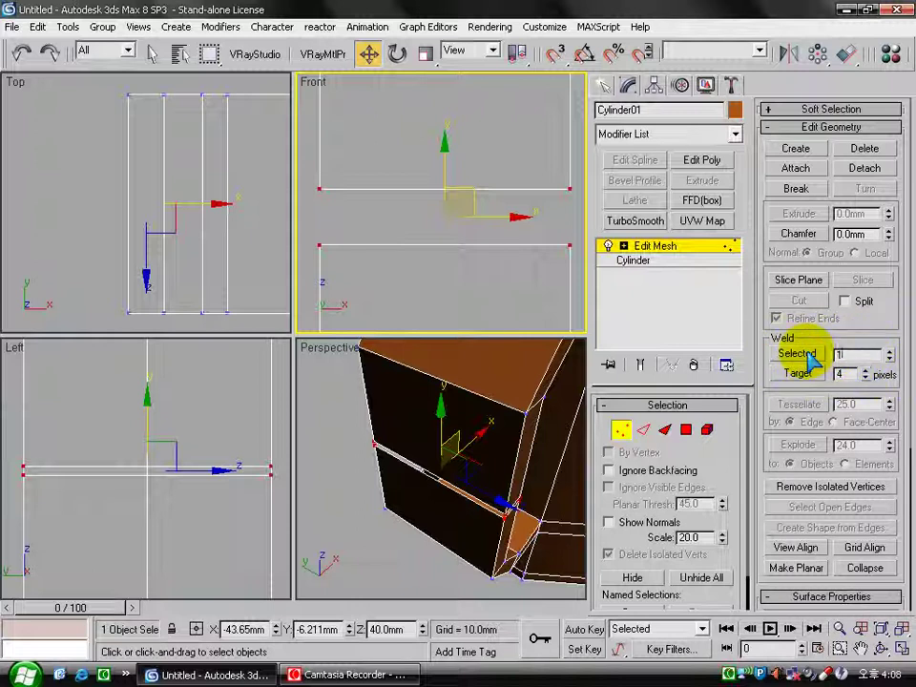
click(798, 353)
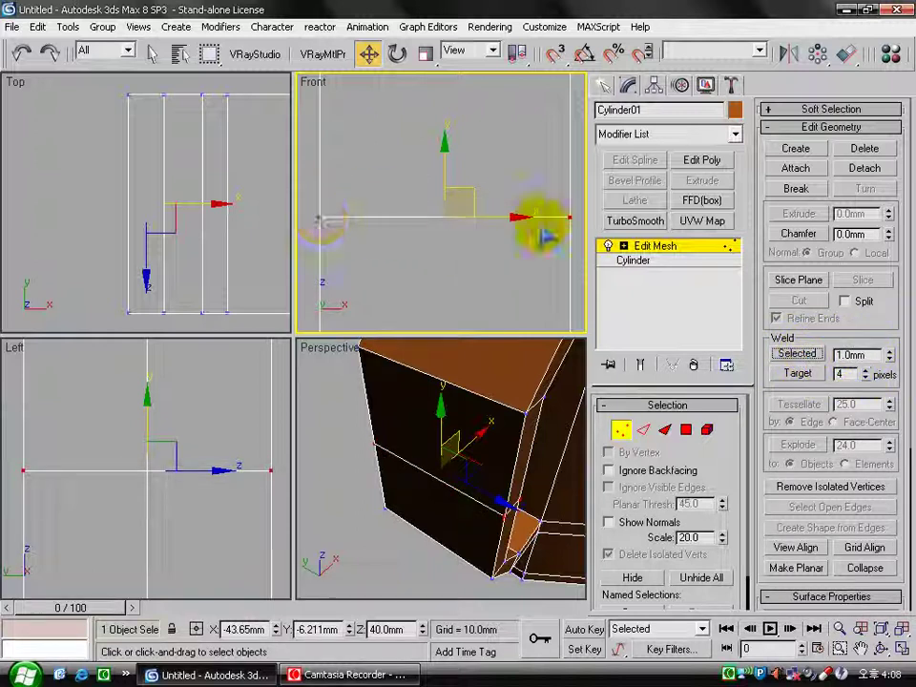
Nudge the joint vertices along X and scale them to about 73 percent in the Left view.
right_click(520, 262)
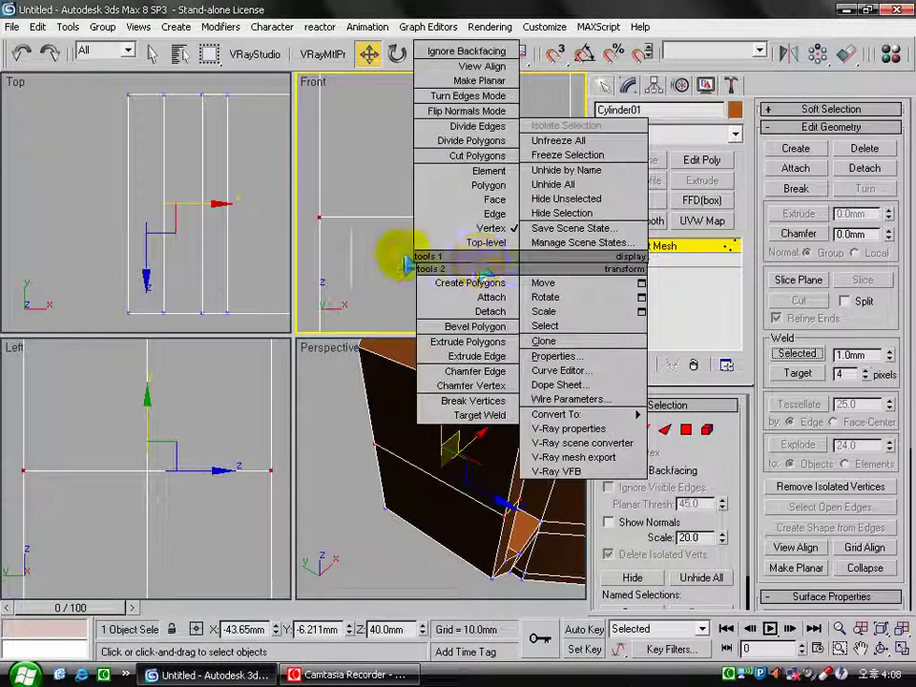
scroll(401, 264, down, 3)
scroll(449, 245, down, 3)
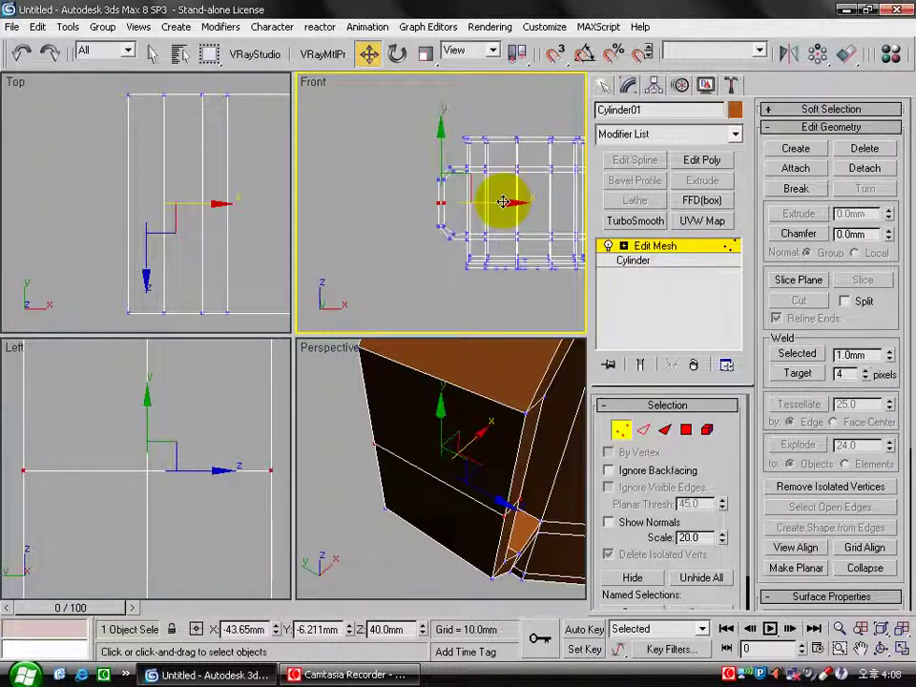
drag(503, 202, 501, 201)
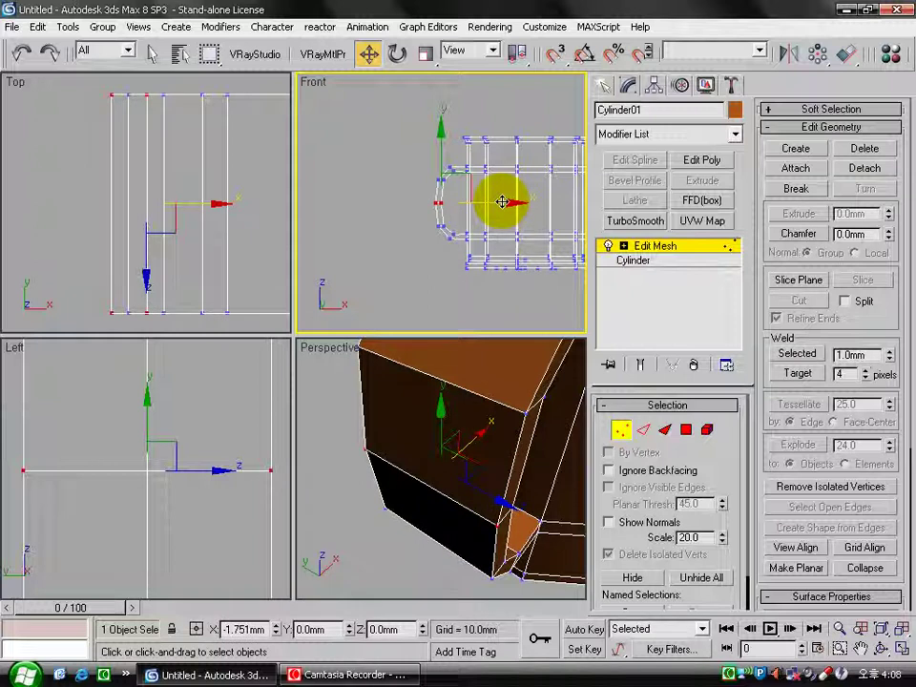
right_click(212, 498)
click(426, 54)
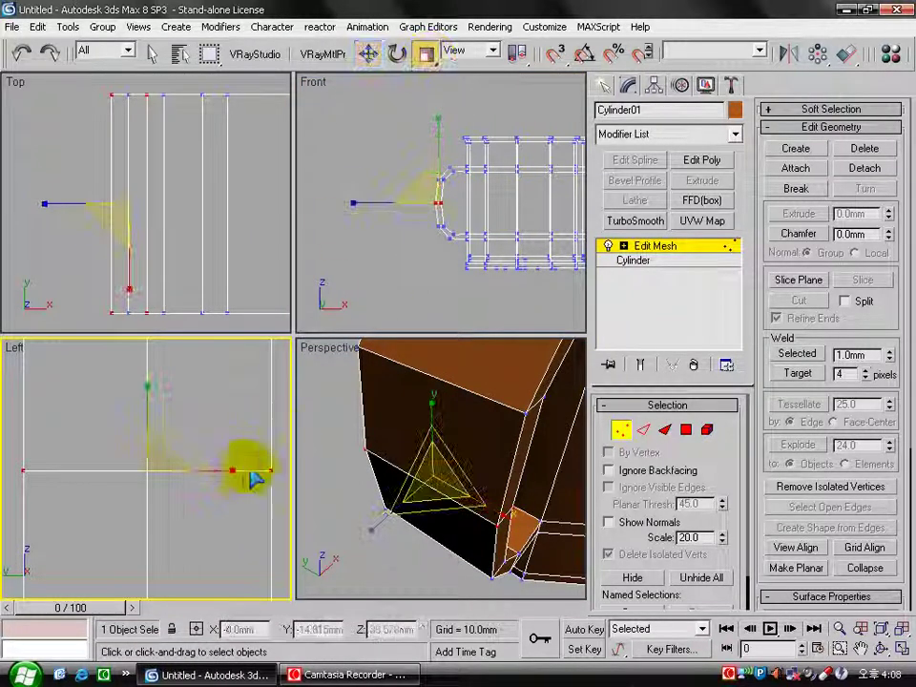
mouse_move(225, 470)
mouse_down()
mouse_move(213, 469)
mouse_move(408, 535)
mouse_up()
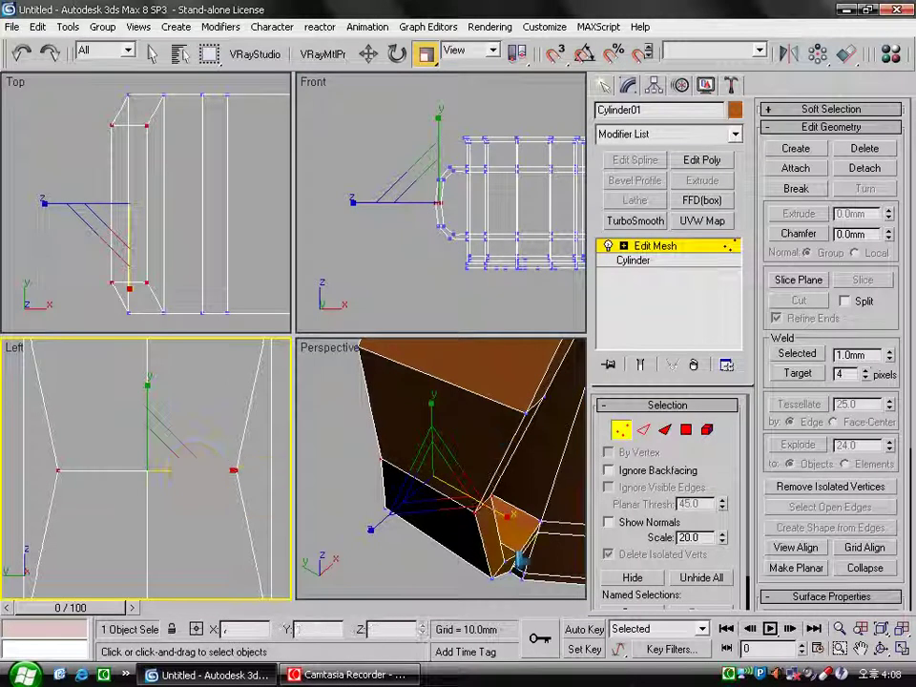
Apply TurboSmooth with 3 iterations to the whole mug and fit it in every view.
click(631, 252)
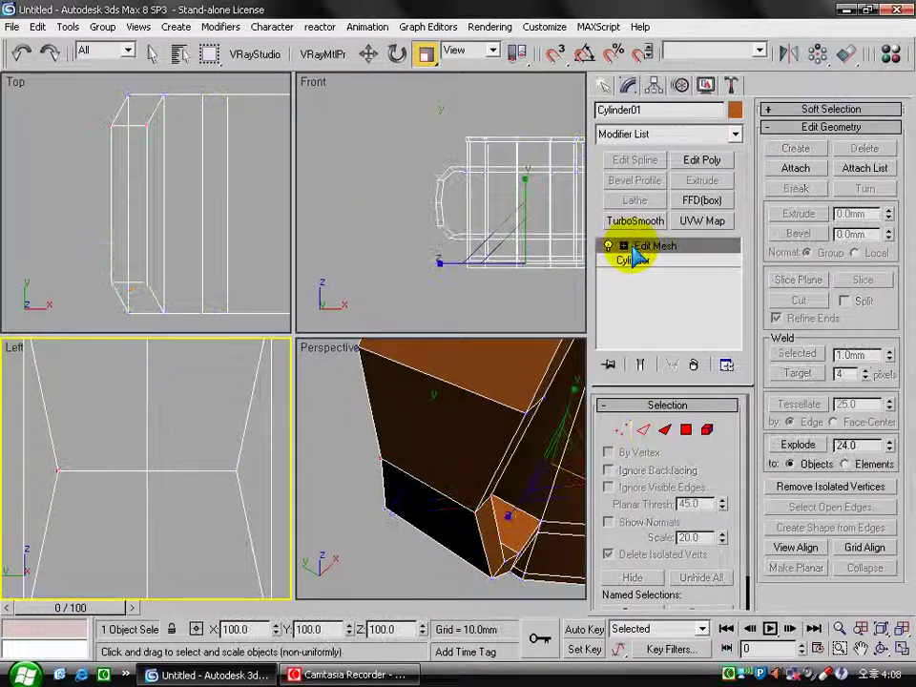
click(635, 220)
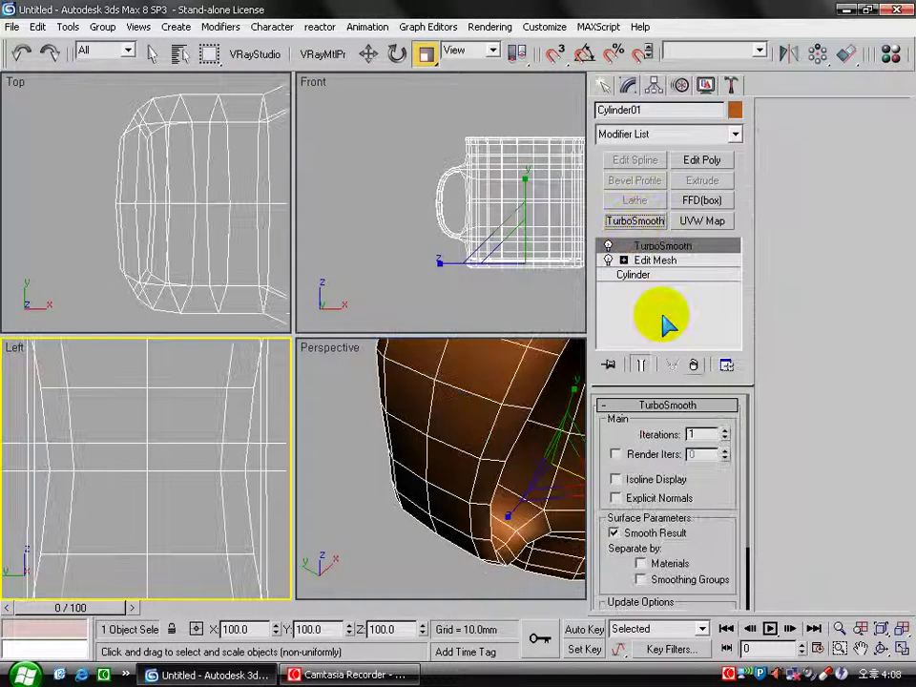
click(726, 432)
click(382, 568)
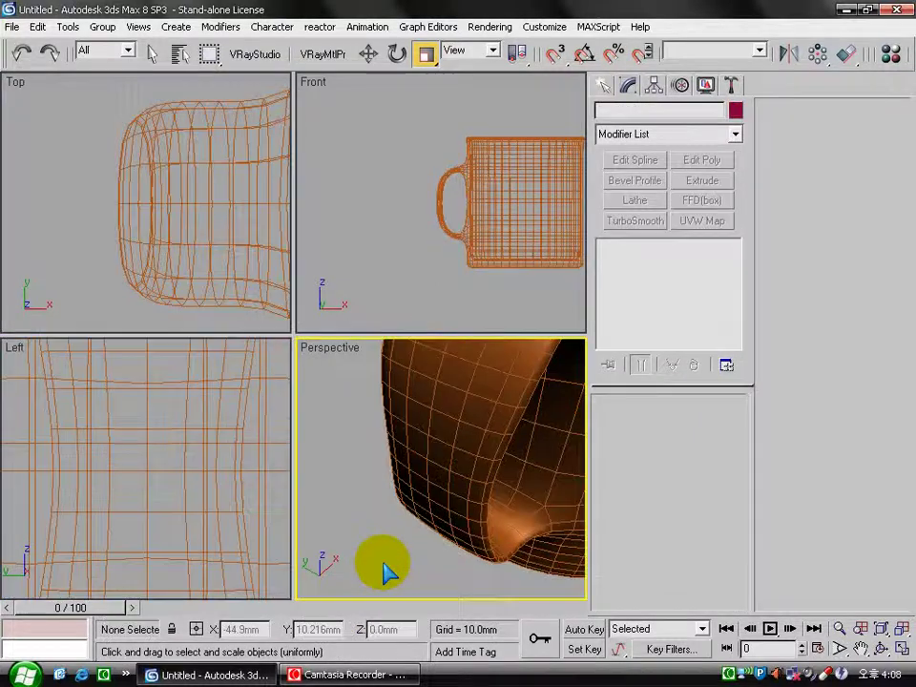
key(shift+ctrl+z)
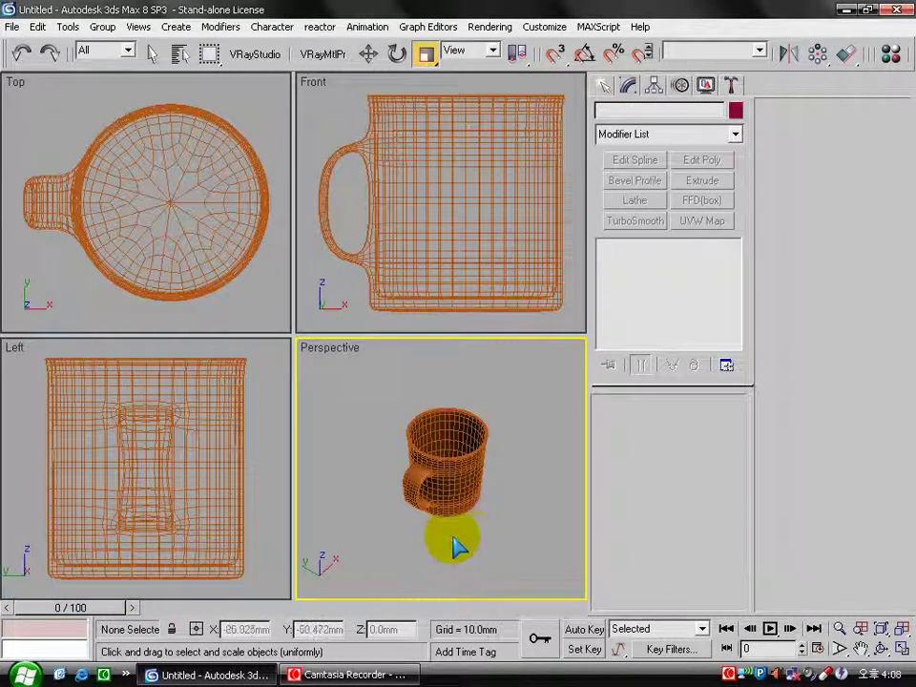
scroll(461, 508, up, 2)
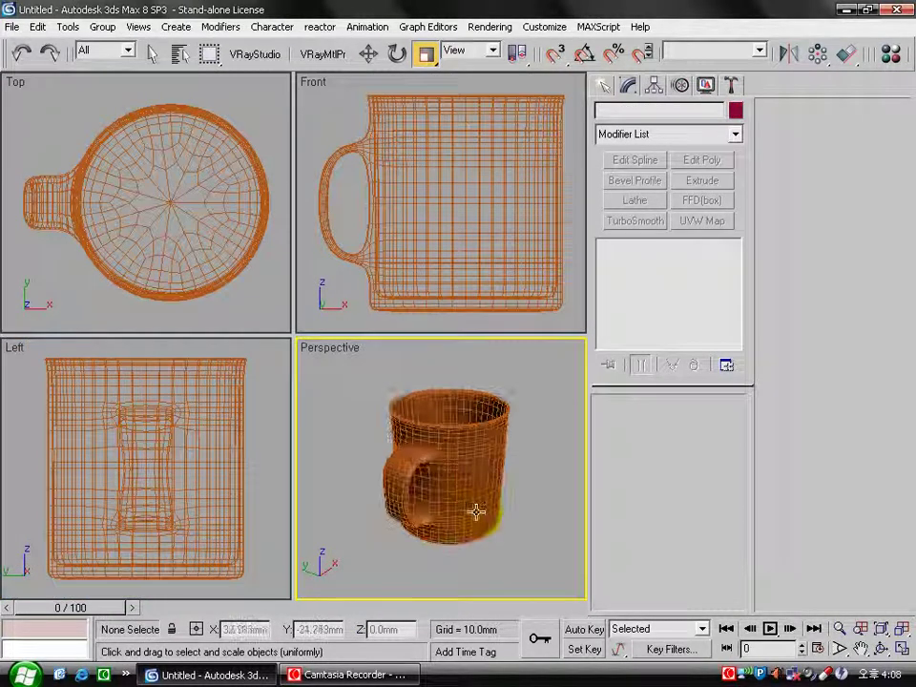